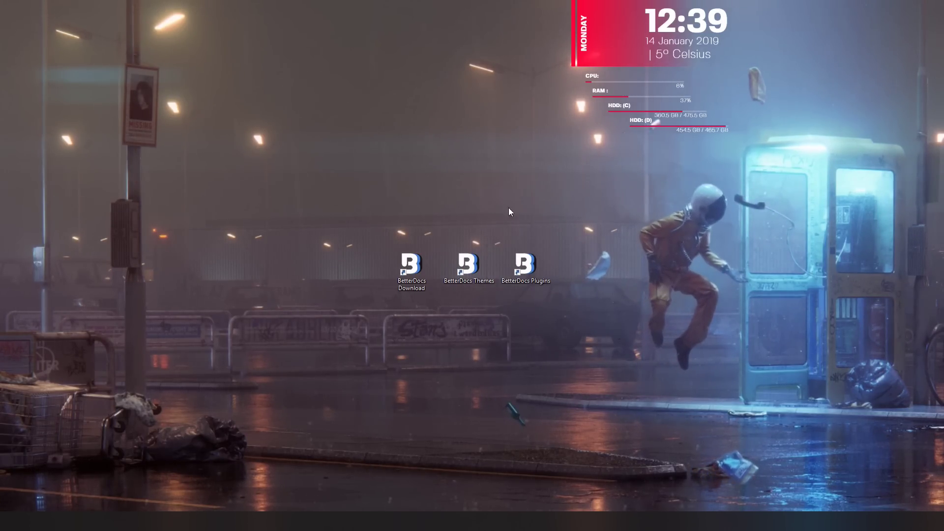
# Open the BetterDocs Download shortcut and look over the available Discord mods, from BandagedBD to BetterDiscord
pyautogui.doubleClick(411, 268)
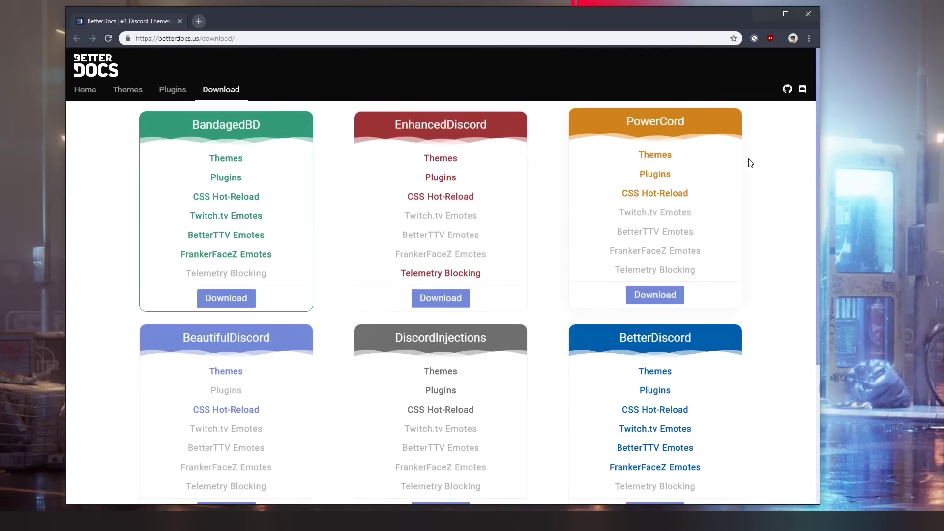
pyautogui.moveTo(190, 119); pyautogui.dragTo(317, 131)
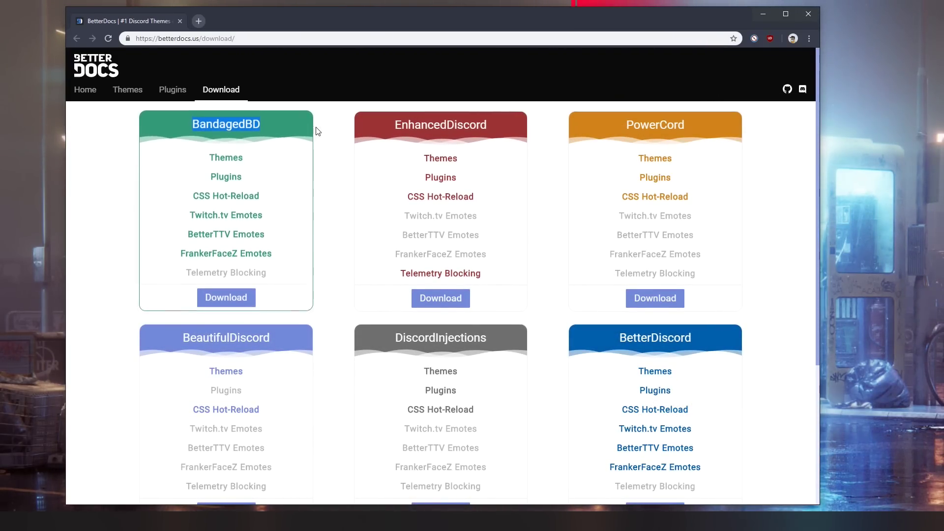
pyautogui.moveTo(394, 119); pyautogui.dragTo(424, 121)
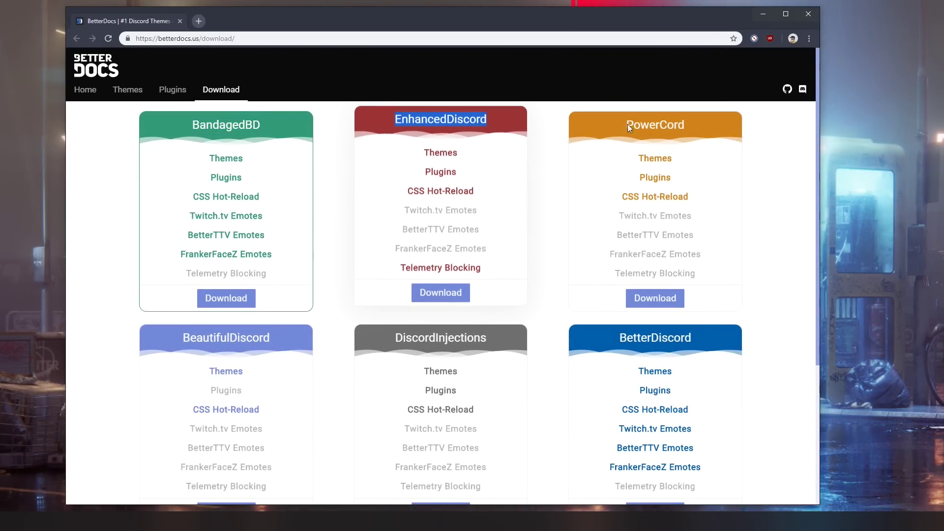
pyautogui.click(655, 125)
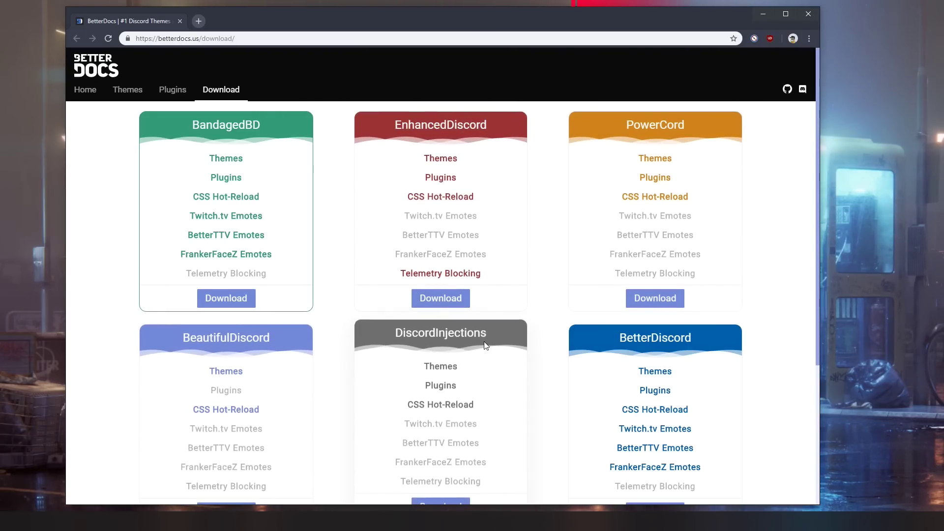
pyautogui.scroll(-4, 775, 341)
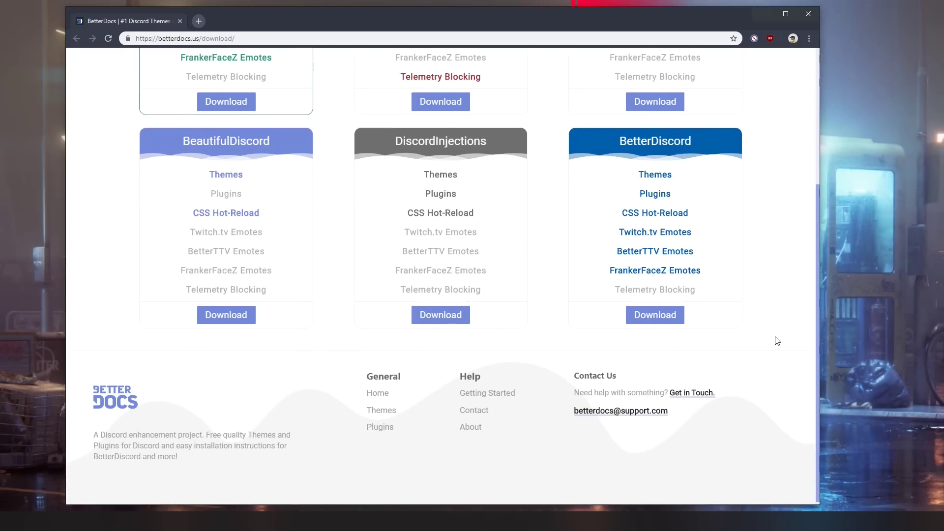
pyautogui.scroll(4, 777, 341)
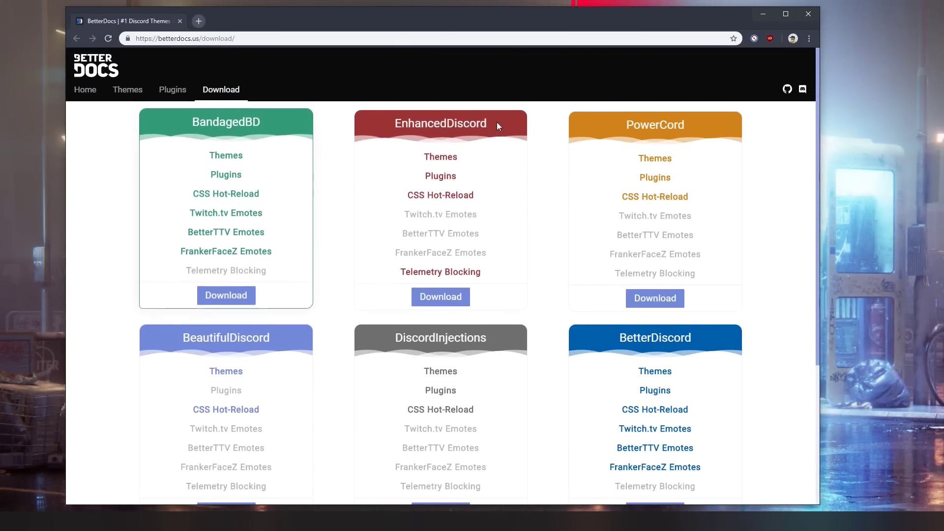
# Examine BandagedBD's feature list, including its Telemetry Blocking entry
pyautogui.doubleClick(258, 119)
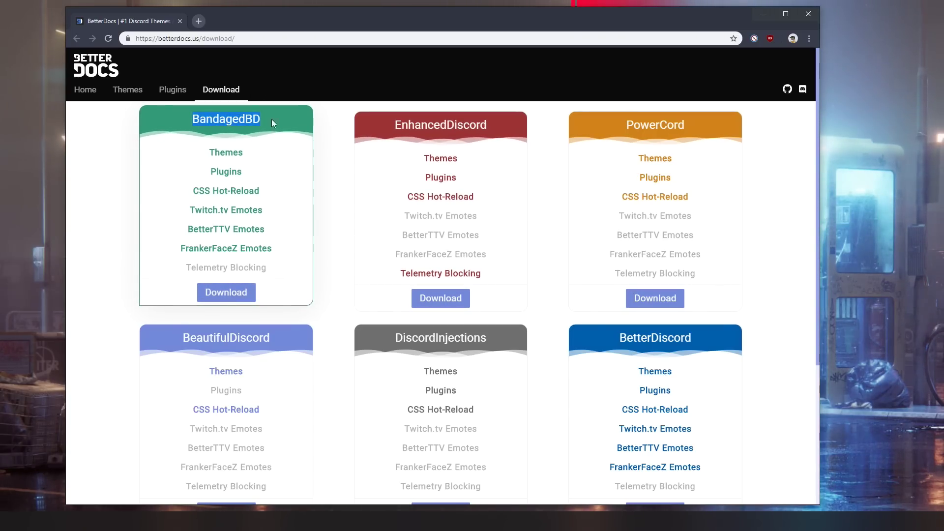
pyautogui.click(343, 224)
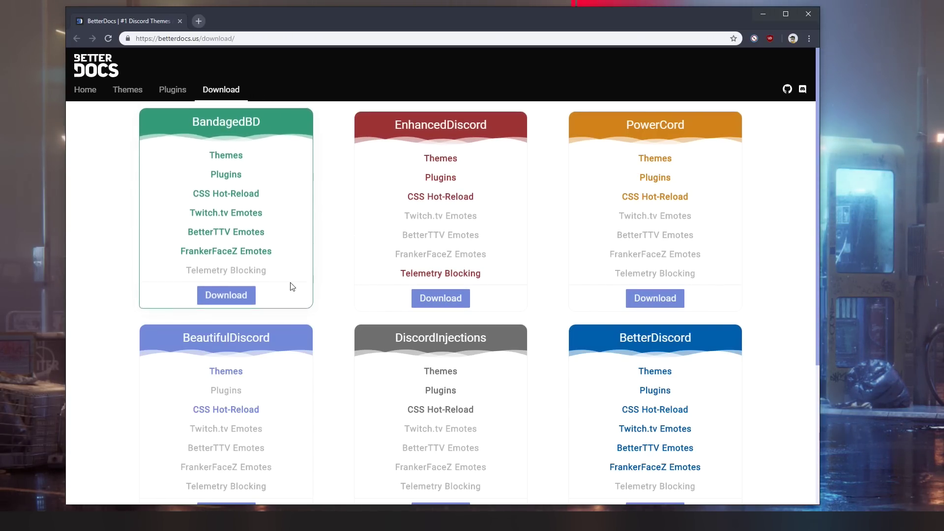
pyautogui.moveTo(290, 287); pyautogui.dragTo(214, 278)
pyautogui.click(340, 270)
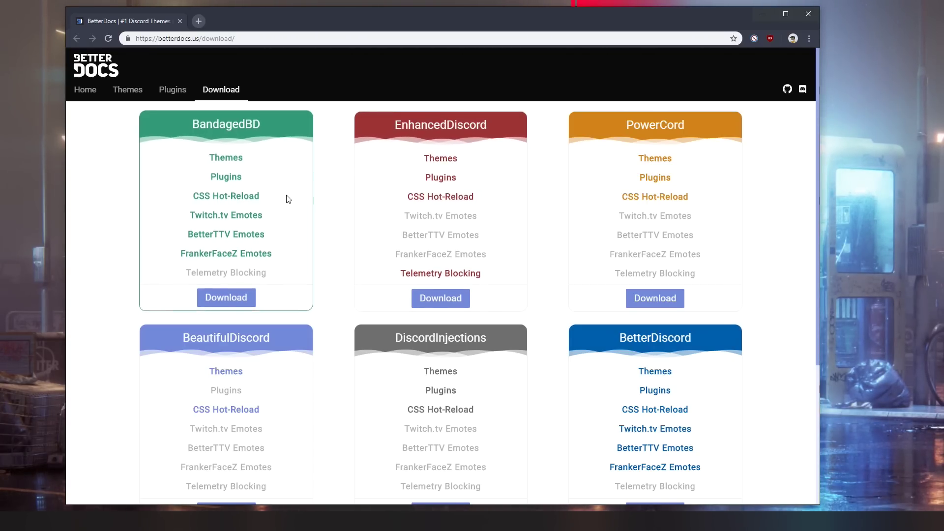
pyautogui.moveTo(273, 281); pyautogui.dragTo(209, 278)
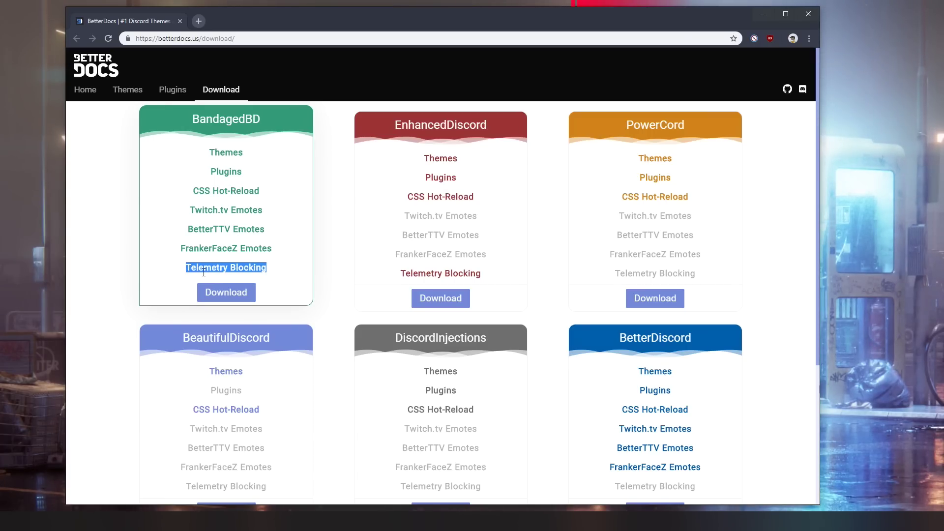
pyautogui.click(344, 290)
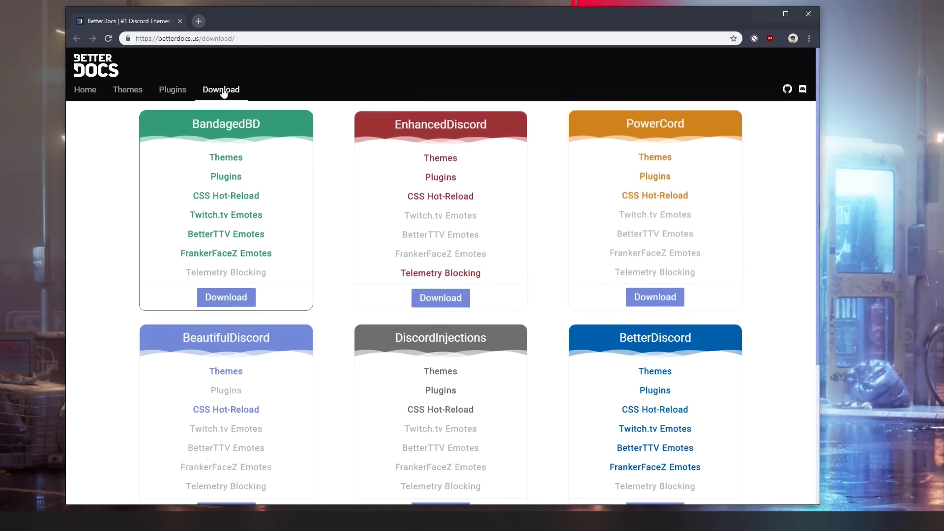
# Compare the supported features of all six Discord mods on the download page
pyautogui.scroll(-3, 195, 122)
pyautogui.scroll(2, 196, 195)
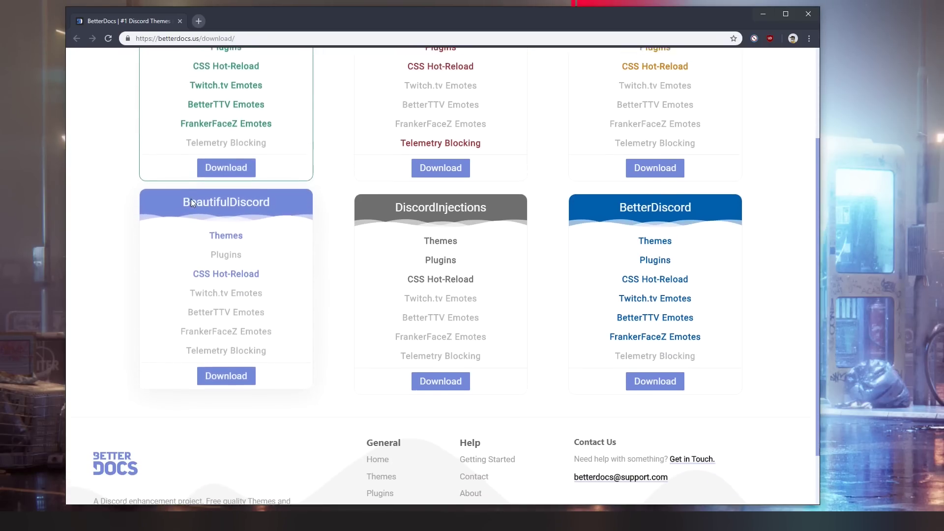
pyautogui.scroll(1, 309, 241)
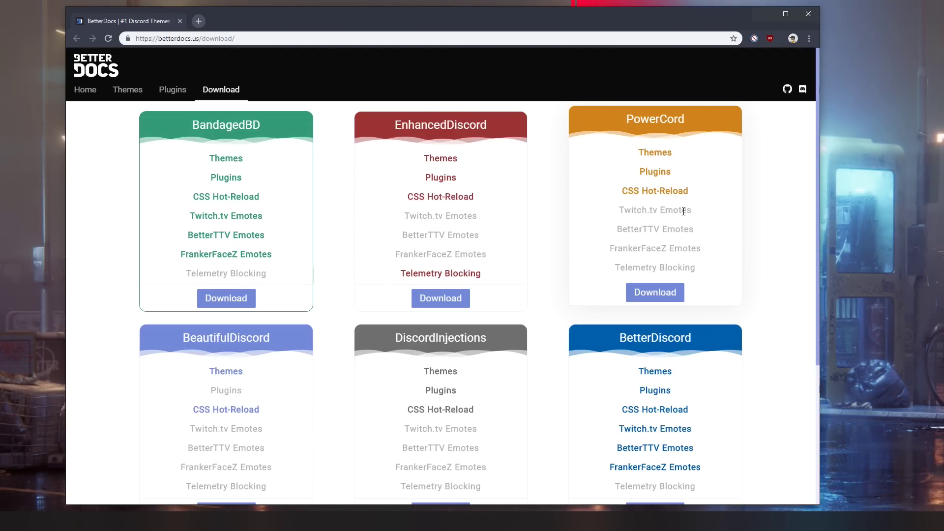
pyautogui.scroll(-2, 544, 273)
pyautogui.scroll(2, 545, 278)
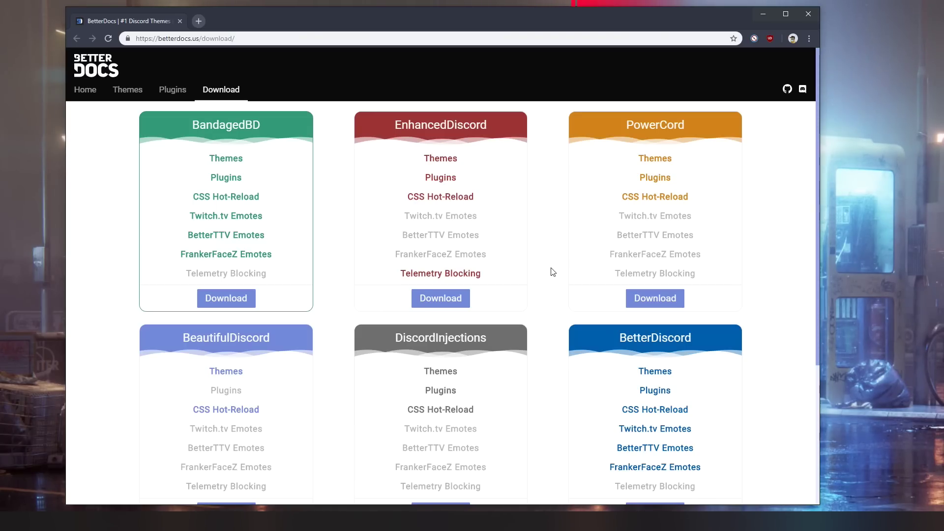
pyautogui.scroll(-2, 316, 242)
pyautogui.scroll(2, 317, 242)
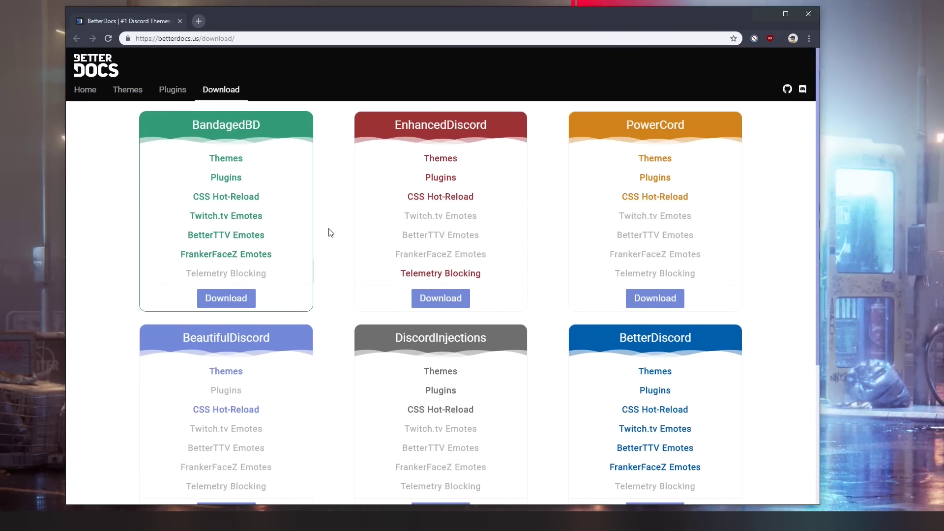
# Open BandagedBD's download page on GitHub and check the release date of Redesigned Installers
pyautogui.click(248, 303)
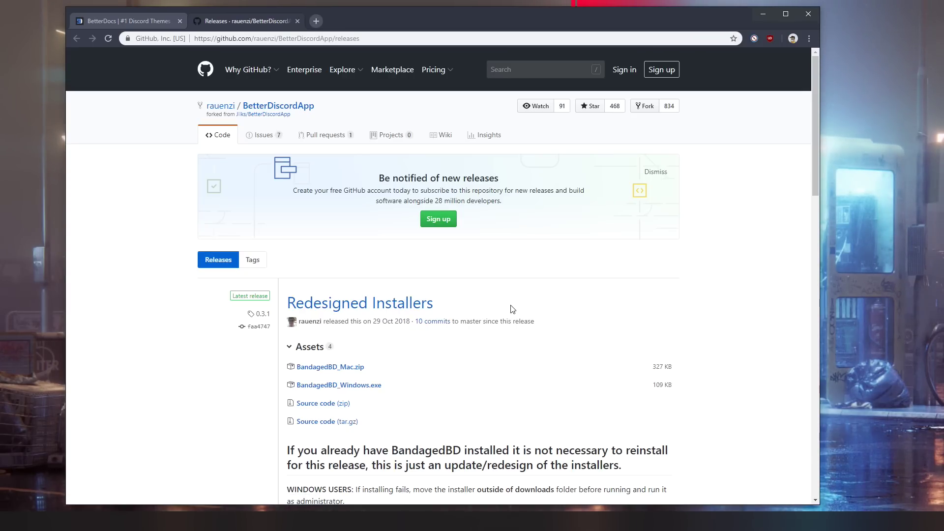
pyautogui.scroll(-1, 511, 308)
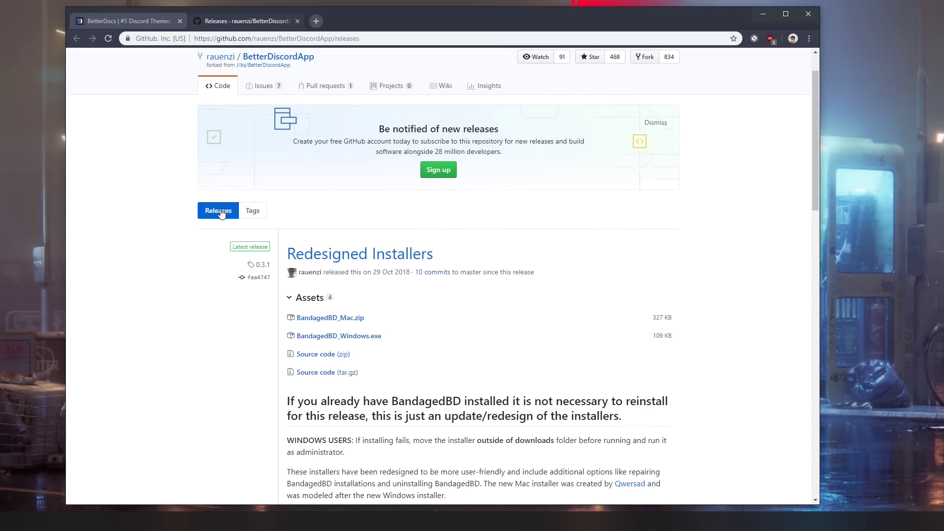
pyautogui.scroll(-9, 541, 370)
pyautogui.scroll(10, 538, 362)
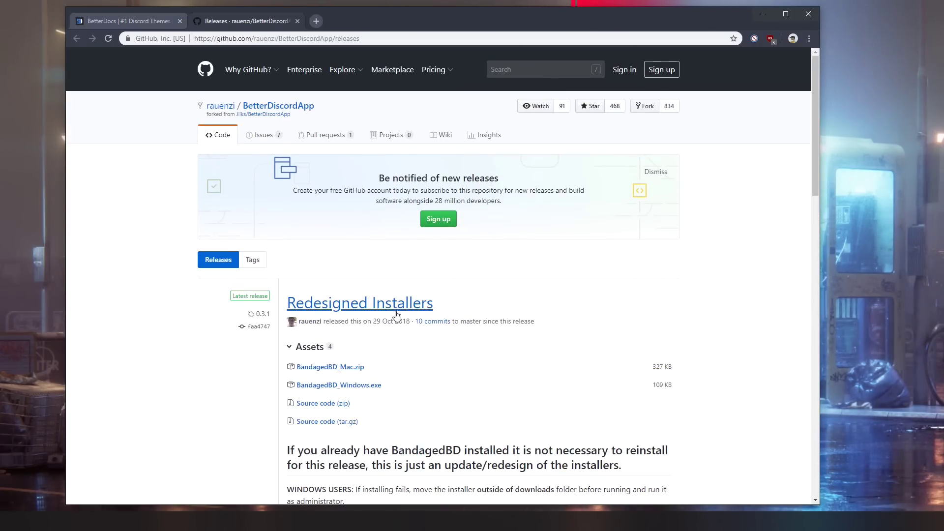
pyautogui.doubleClick(378, 322)
pyautogui.click(339, 385)
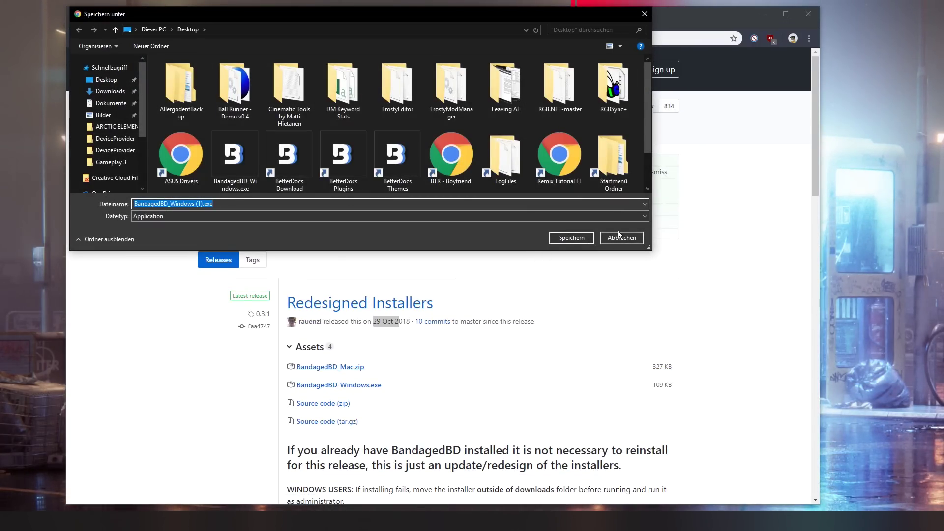
pyautogui.click(618, 235)
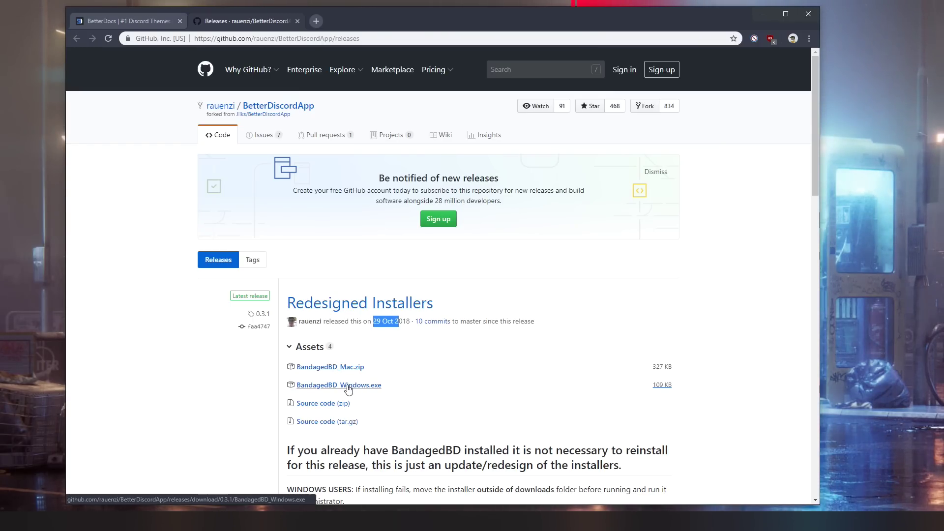
pyautogui.click(374, 389)
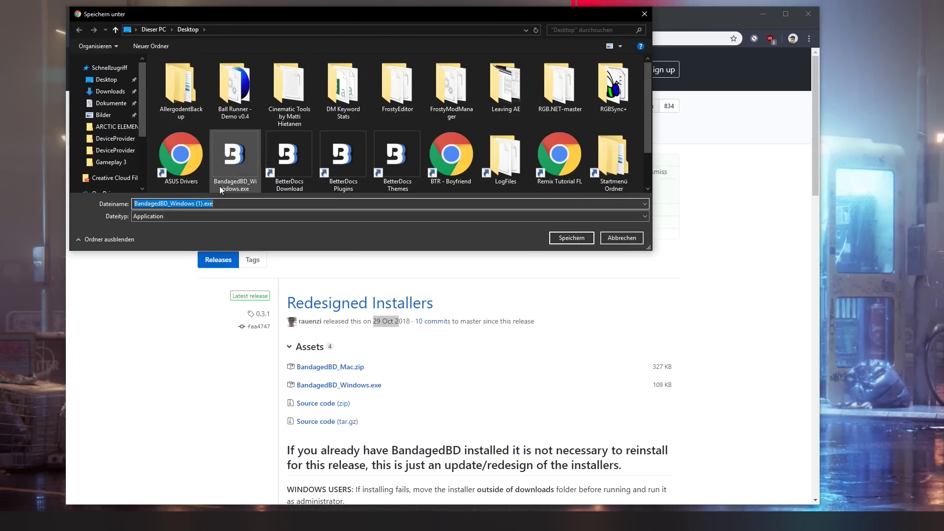
pyautogui.click(625, 235)
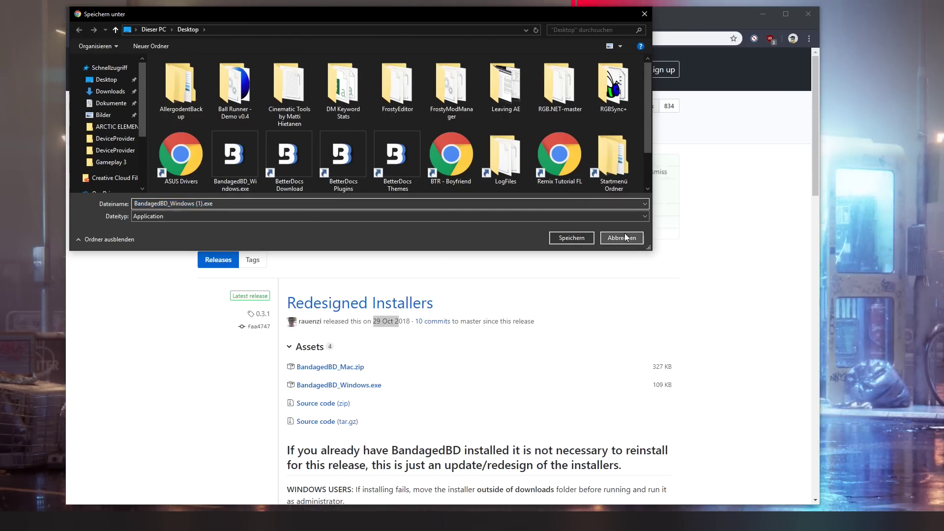
# Read through the BandagedBD release notes and older releases, and close the browser window
pyautogui.scroll(-5, 710, 350)
pyautogui.scroll(4, 709, 350)
pyautogui.scroll(-20, 710, 350)
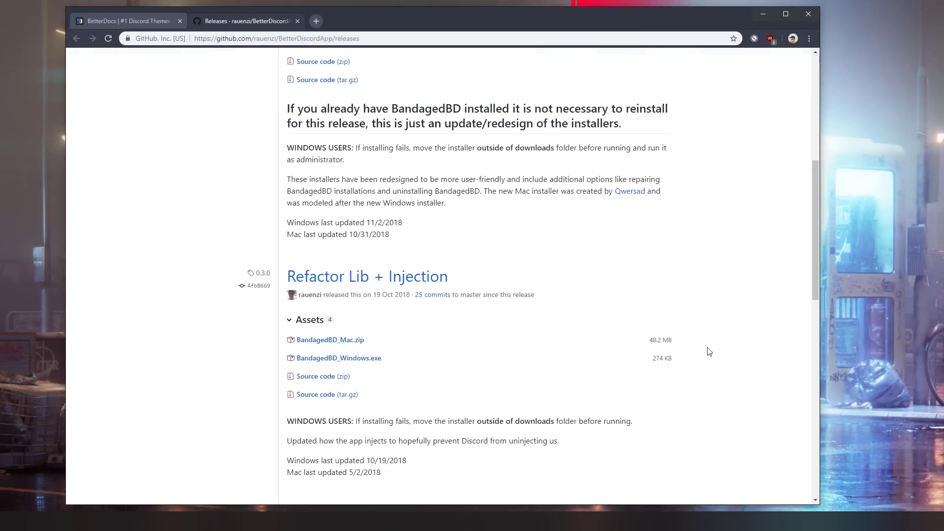
pyautogui.click(805, 16)
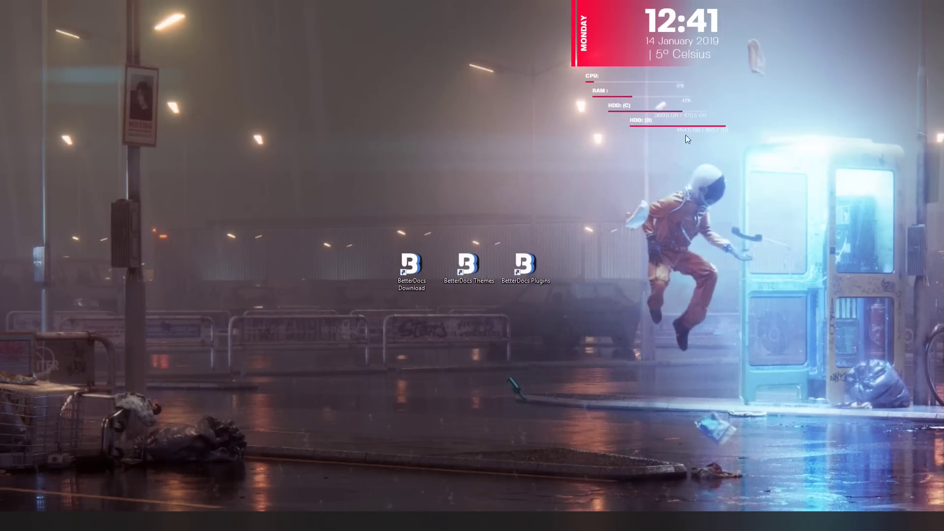
# Run the BandagedBD installer, review the Repair BandagedBD setup and its Repair On Stable path, and cancel without repairing
pyautogui.doubleClick(521, 260)
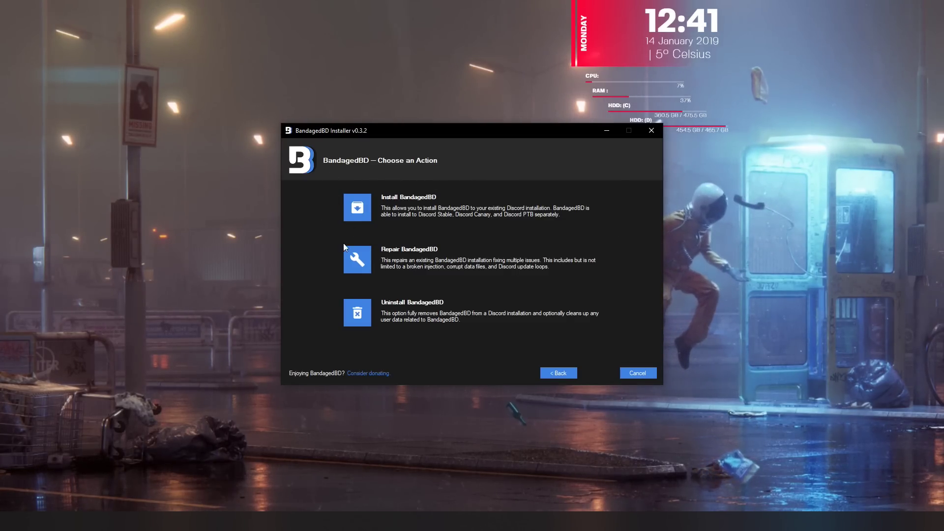
pyautogui.click(368, 259)
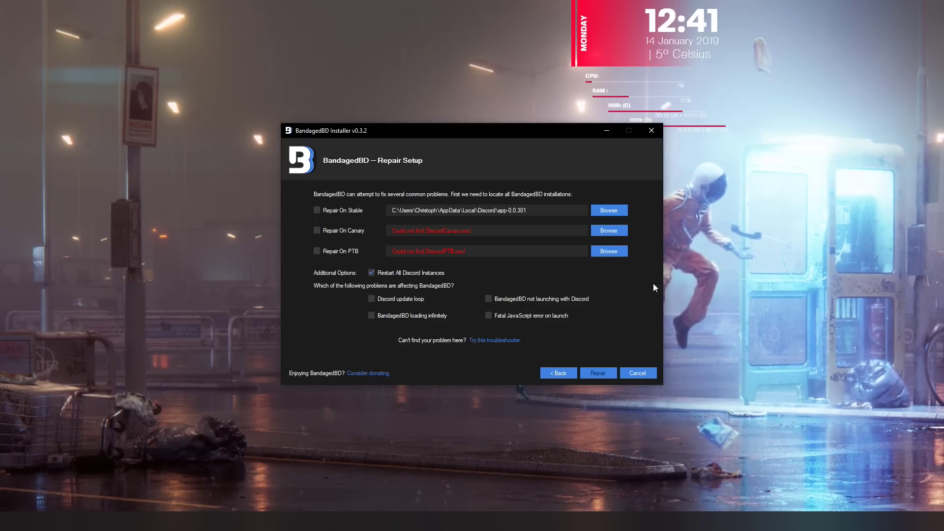
pyautogui.click(317, 211)
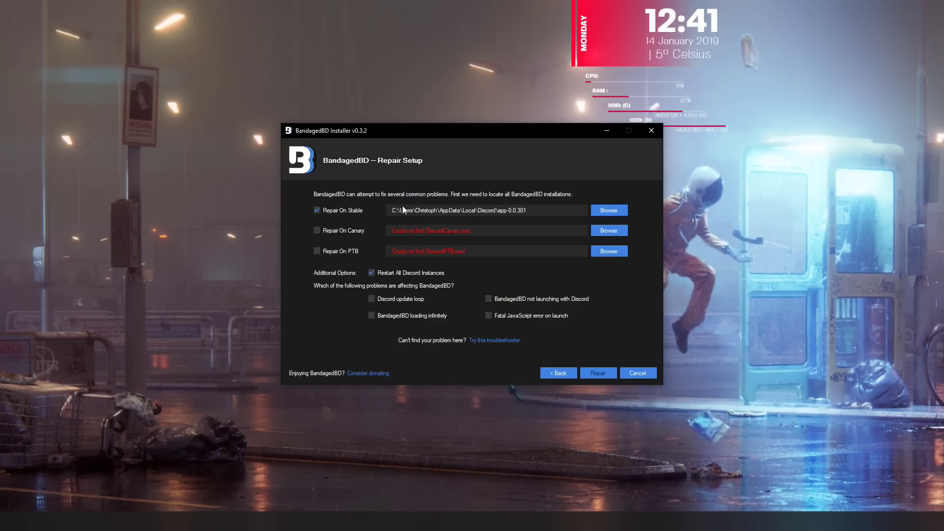
pyautogui.moveTo(392, 210); pyautogui.dragTo(527, 211)
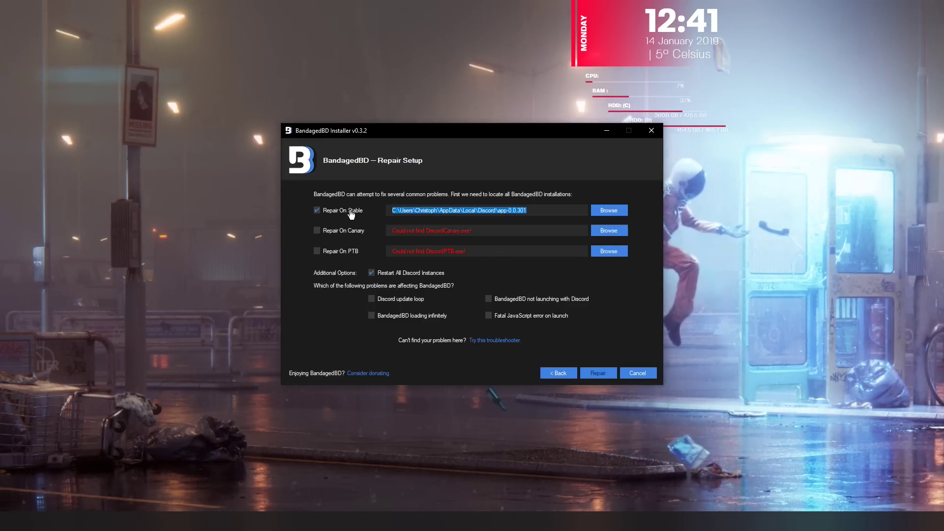
pyautogui.click(317, 210)
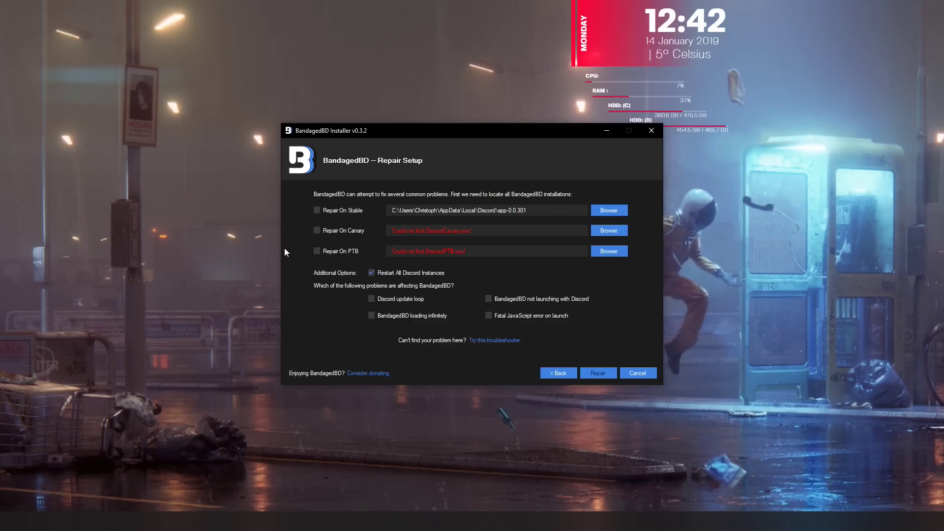
pyautogui.click(638, 374)
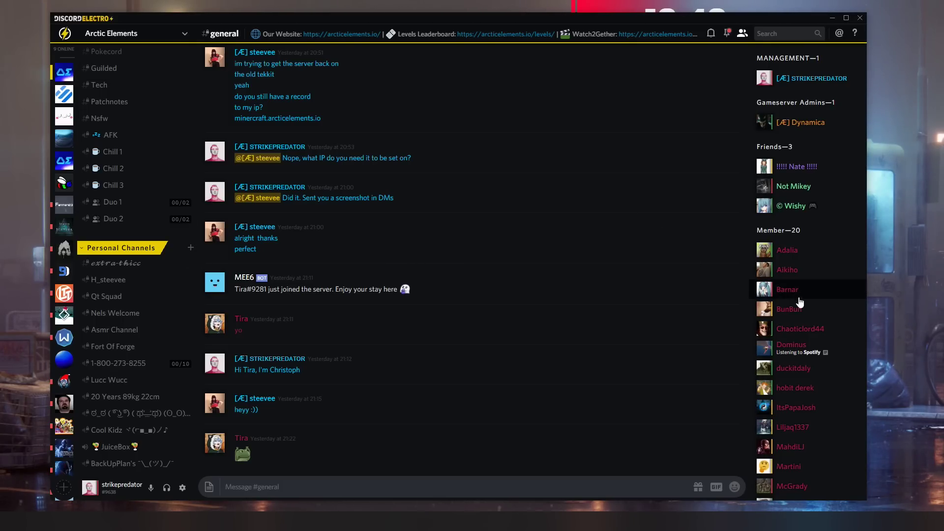
# In Discord, look over the server's channel list and open the user settings at the Bandaged BD section
pyautogui.scroll(6, 183, 417)
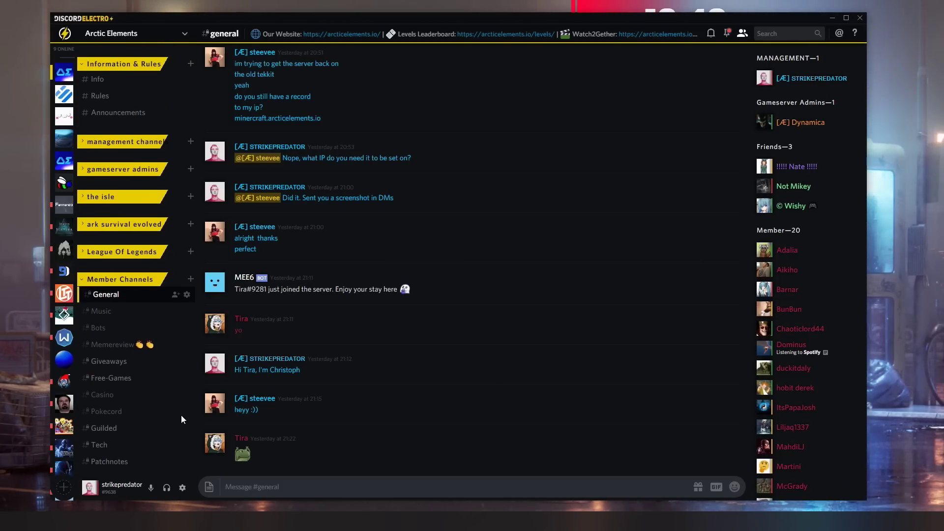
pyautogui.scroll(-3, 182, 417)
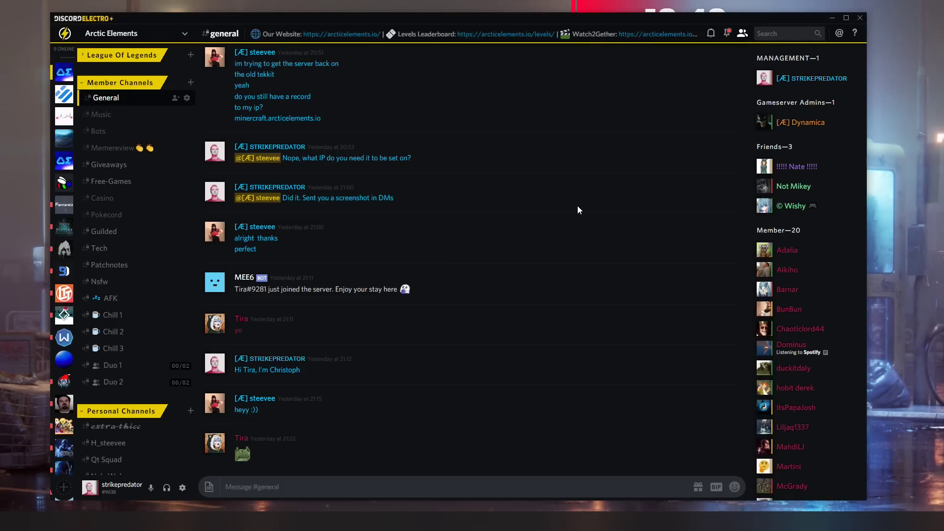
pyautogui.scroll(5, 147, 265)
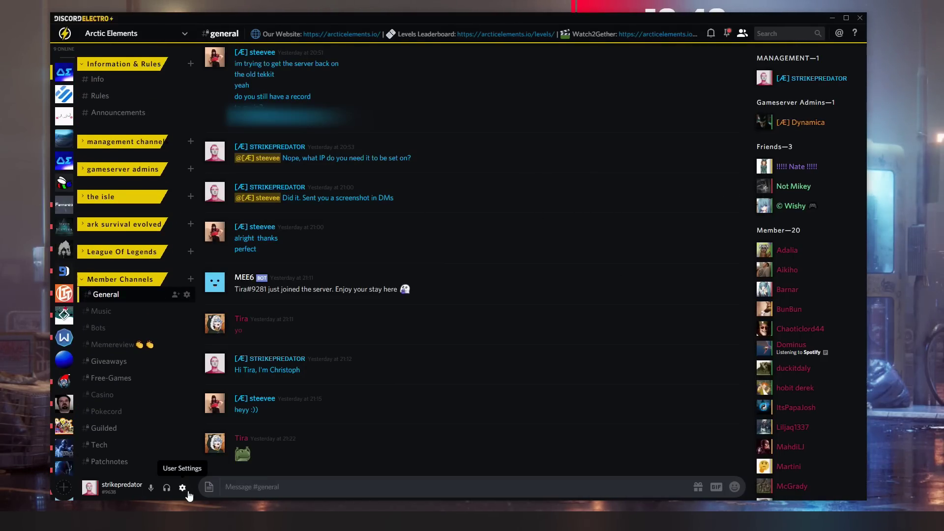
pyautogui.click(181, 488)
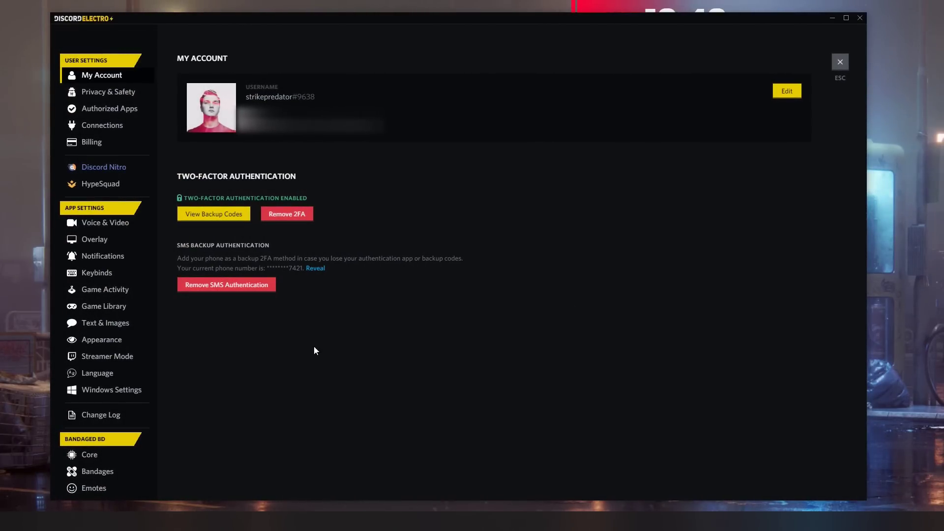
pyautogui.scroll(-5, 99, 290)
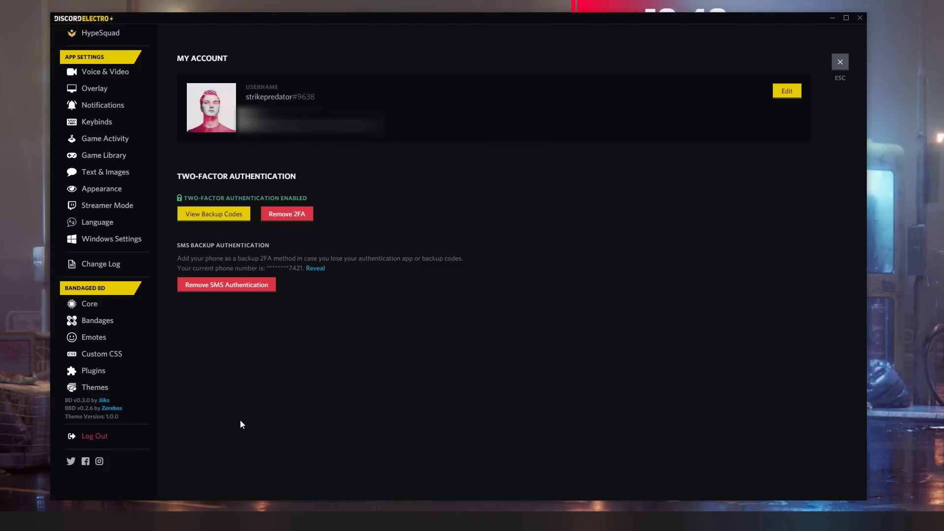
# Review the Bandaged BD settings pages: Core, Bandages, Emotes, Custom CSS, Plugins and Themes
pyautogui.click(98, 304)
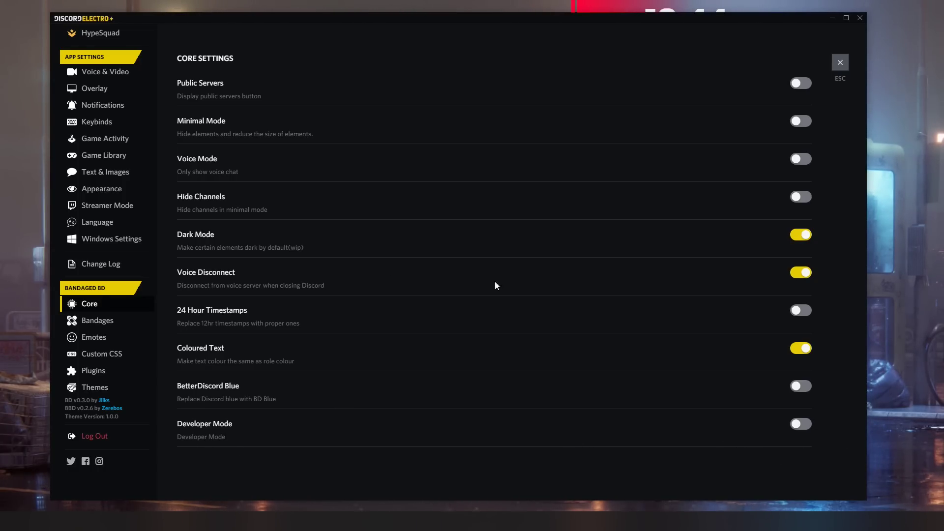
pyautogui.click(98, 321)
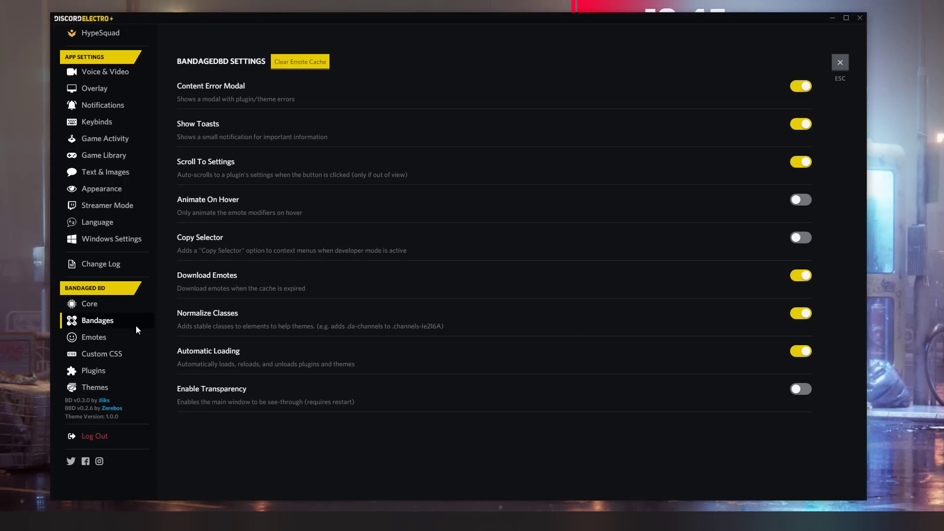
pyautogui.click(126, 337)
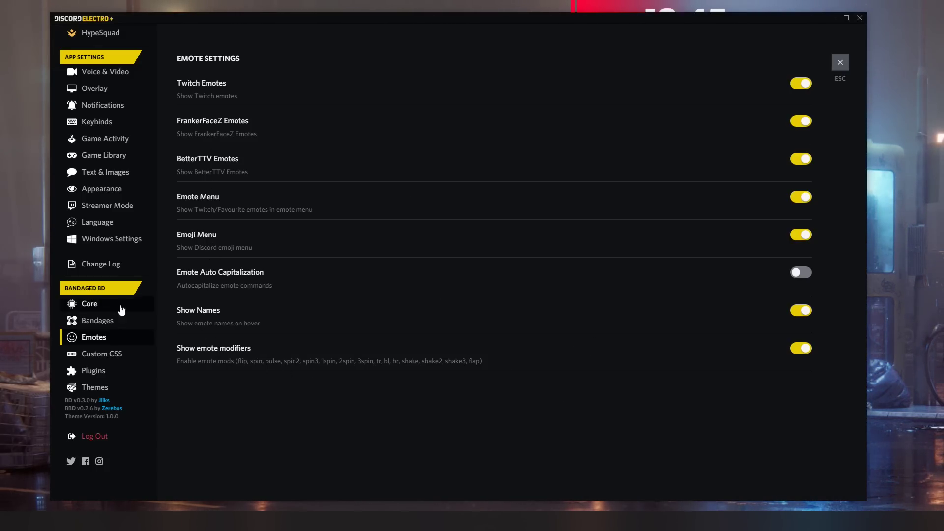
pyautogui.click(104, 356)
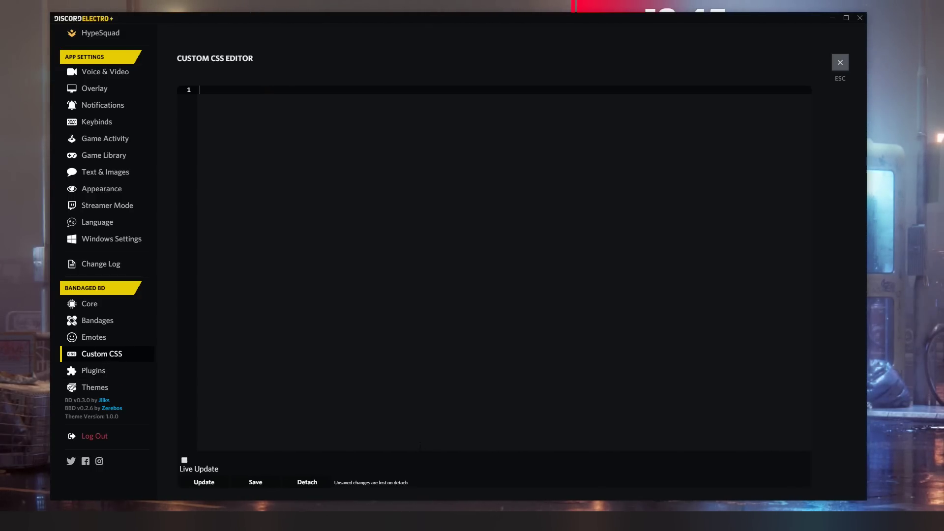
pyautogui.click(93, 373)
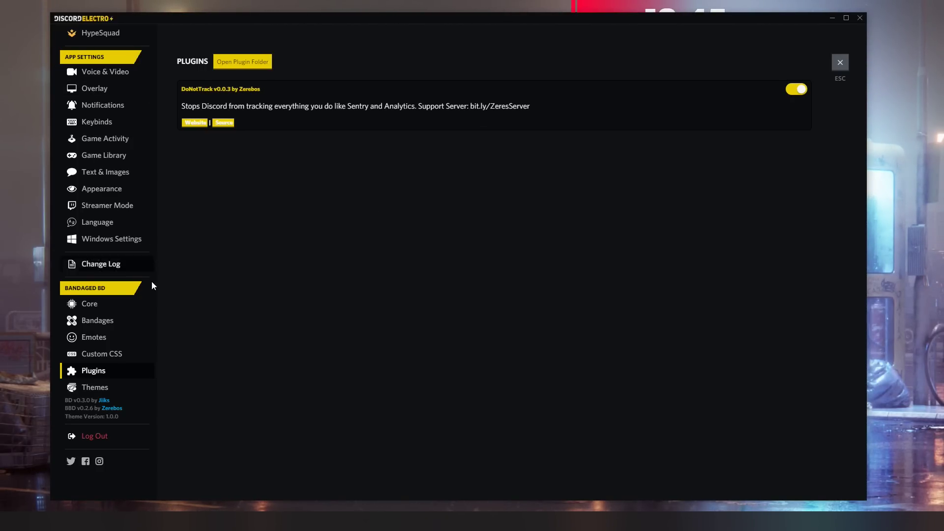
pyautogui.click(125, 389)
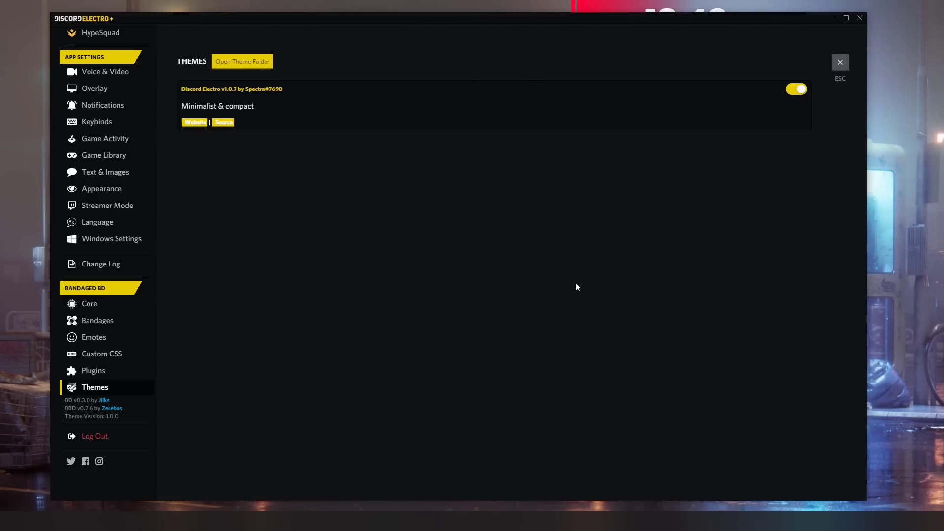
# Minimise Discord, open the BetterDocs Themes page from the desktop in the browser, and look over the featured and first listed themes
pyautogui.click(832, 18)
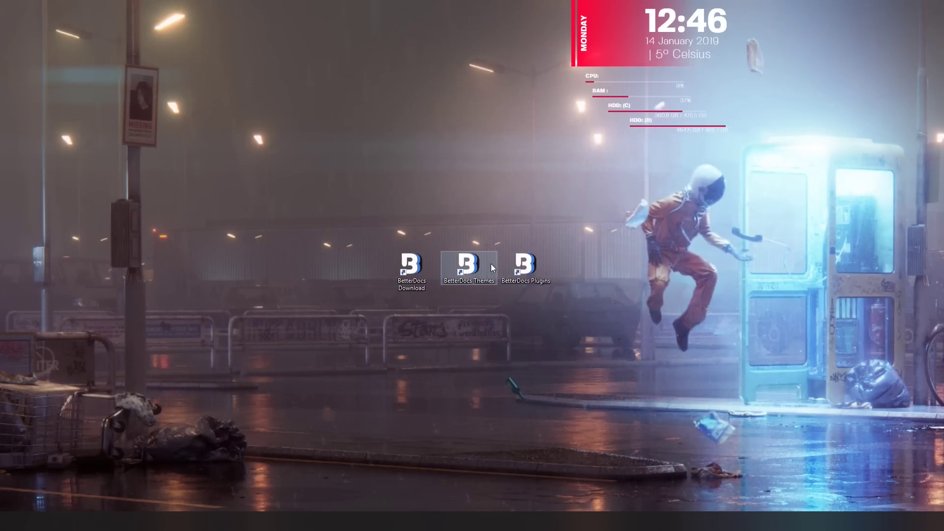
pyautogui.doubleClick(480, 280)
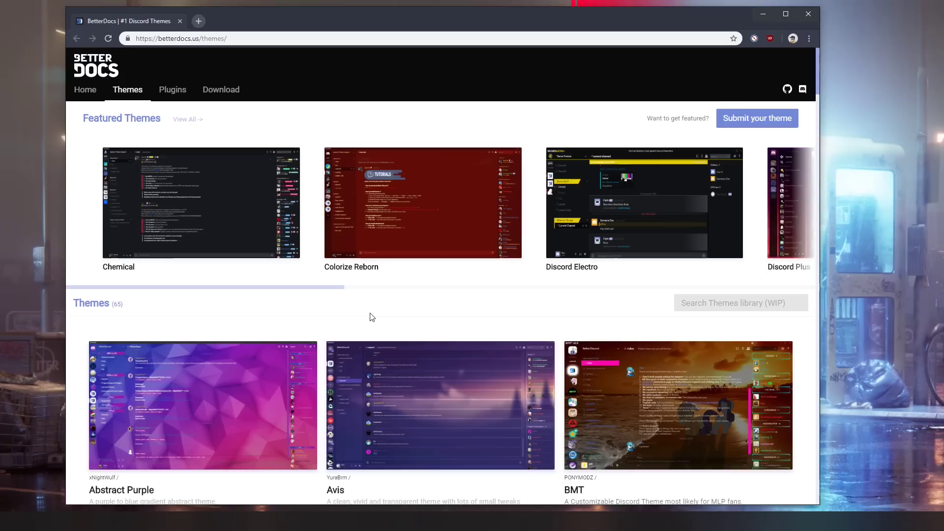
pyautogui.scroll(-5, 425, 345)
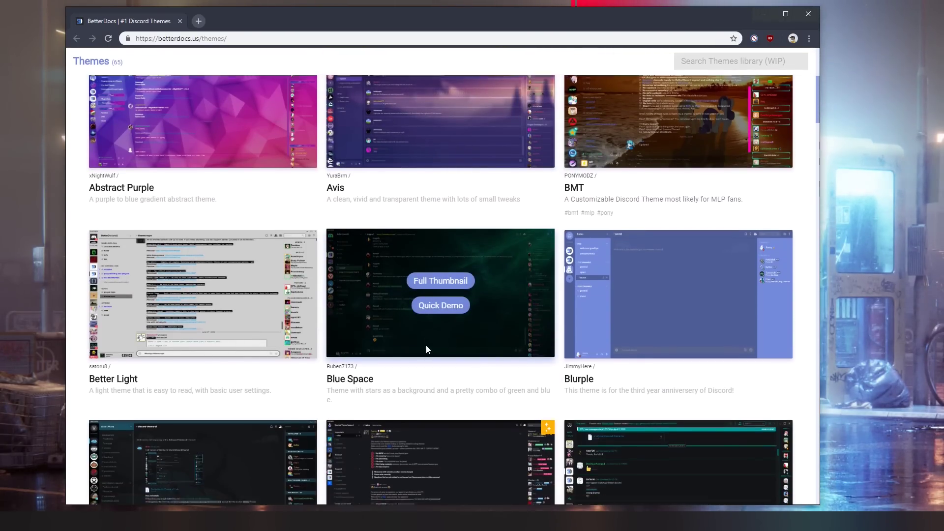
pyautogui.scroll(5, 426, 345)
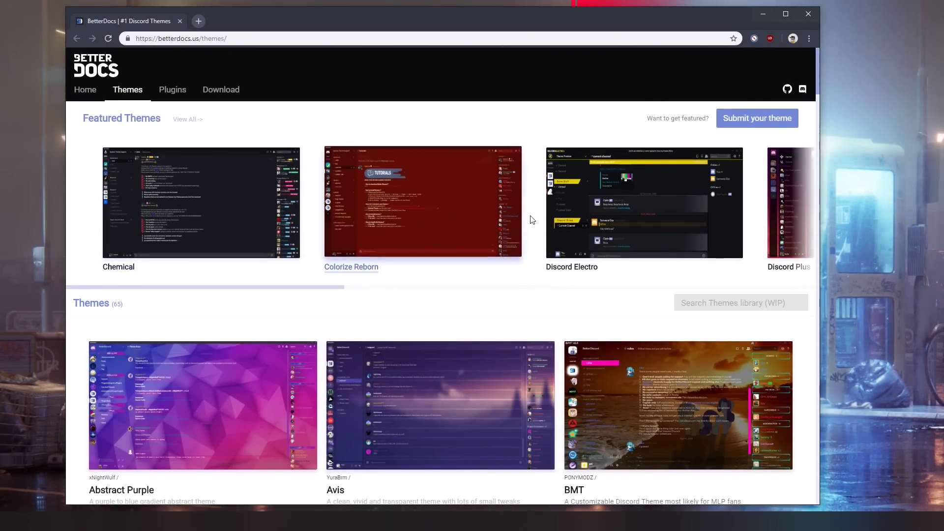
pyautogui.tripleClick(331, 294)
pyautogui.scroll(-3, 461, 317)
pyautogui.doubleClick(116, 156)
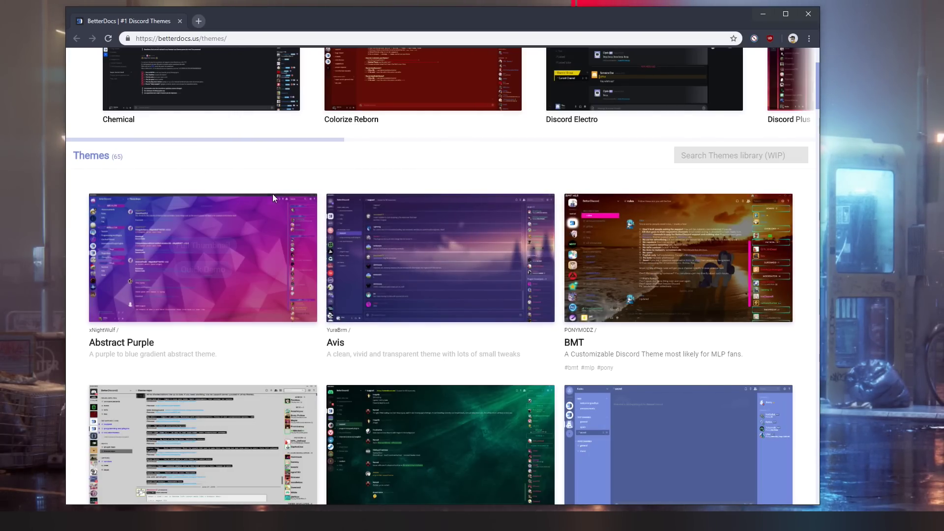
pyautogui.scroll(-2, 379, 162)
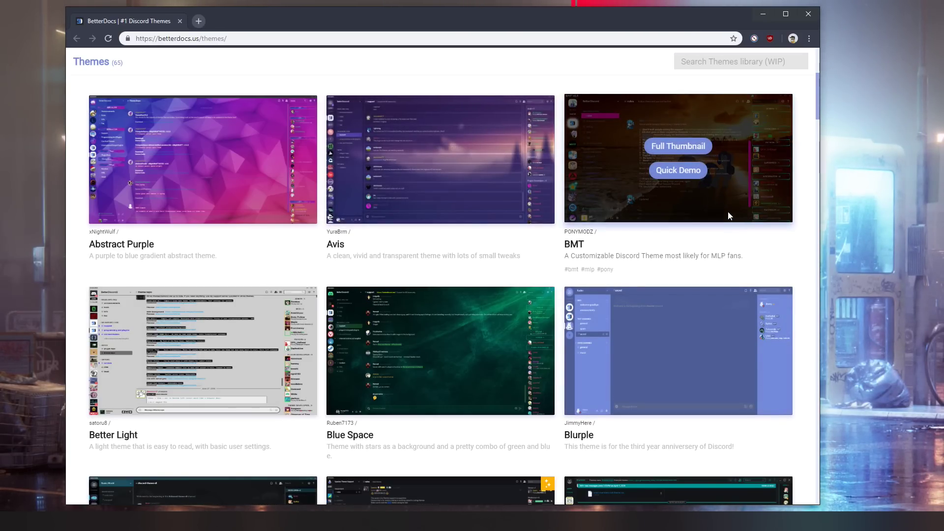
pyautogui.scroll(-5, 723, 218)
pyautogui.scroll(2, 698, 241)
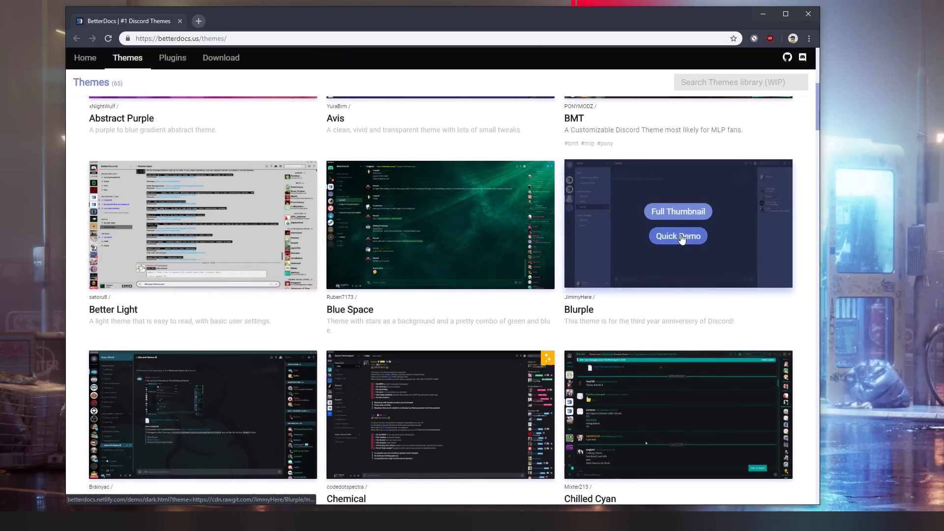
# Open the quick demo of the Blurple theme, look through its preview messages, and close the preview
pyautogui.click(677, 237)
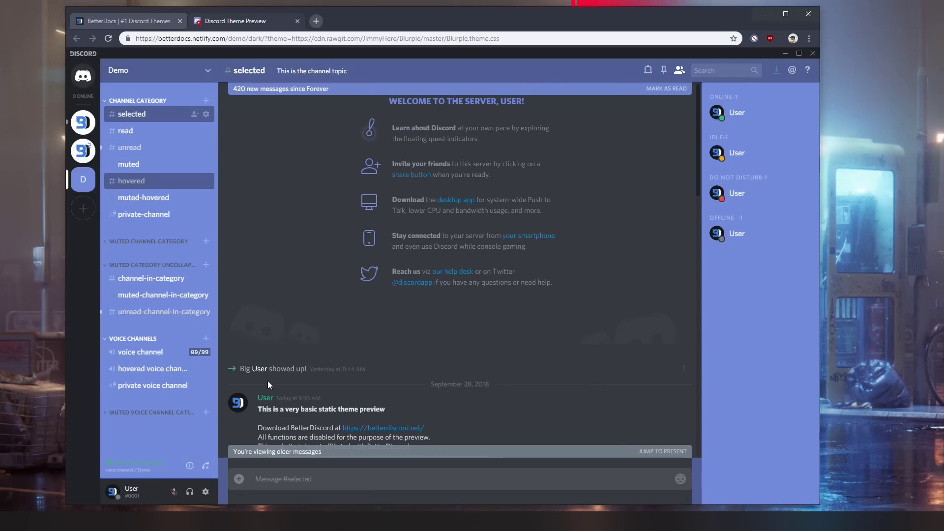
pyautogui.scroll(-15, 599, 344)
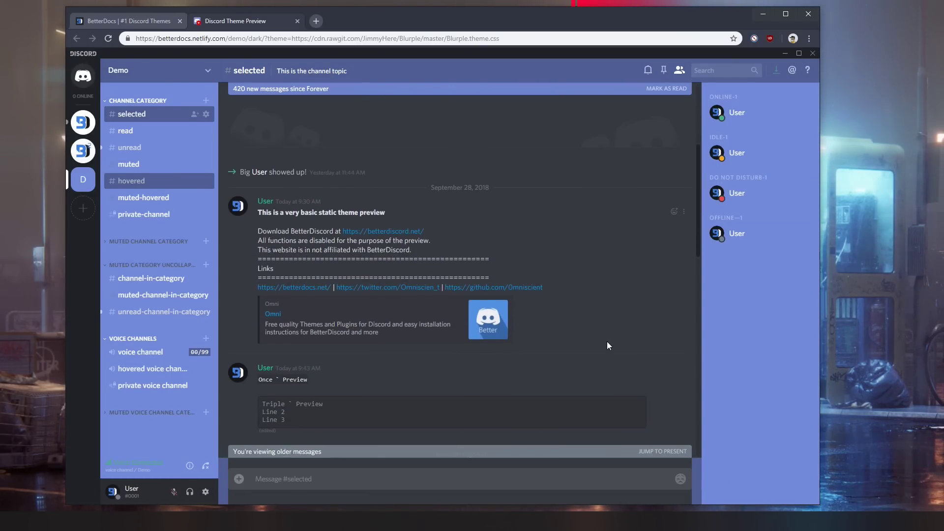
pyautogui.scroll(15, 618, 346)
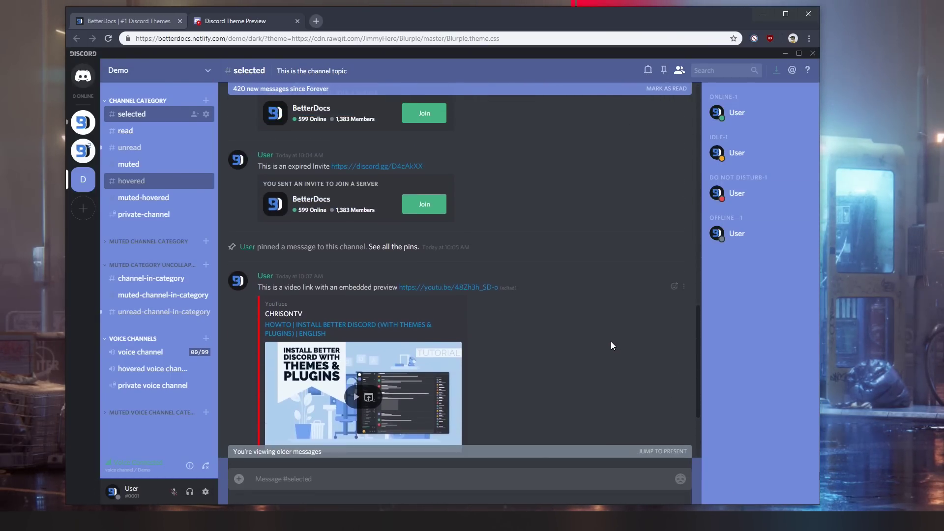
pyautogui.scroll(-10, 626, 397)
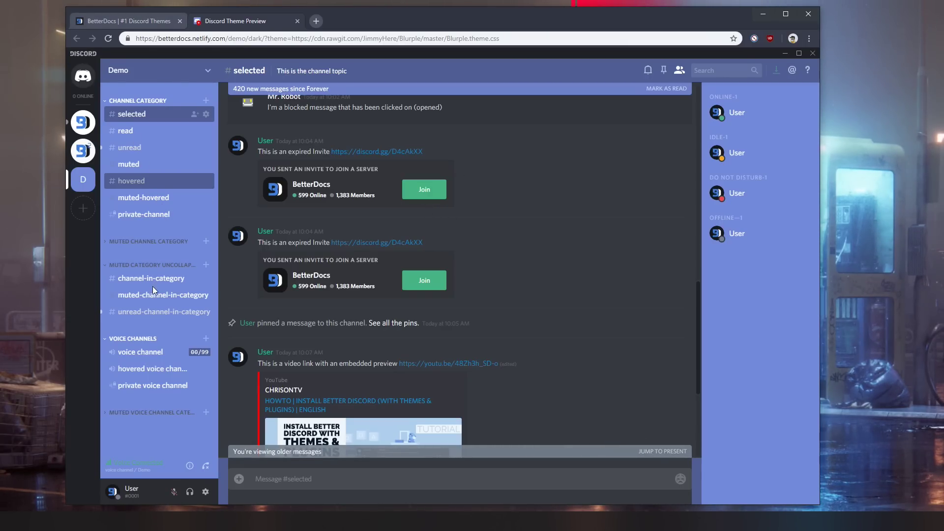
pyautogui.hotkey('ctrl', 'w')
# Browse the rest of the BetterDocs themes library, examining the theme thumbnails and descriptions from Brains World through Thanos
pyautogui.scroll(-2, 443, 295)
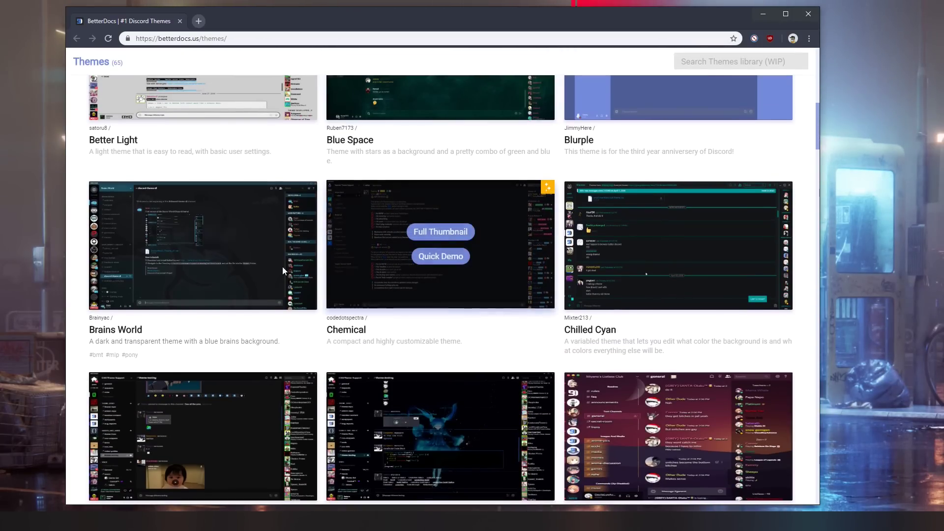
pyautogui.scroll(-5, 648, 299)
pyautogui.scroll(-3, 236, 305)
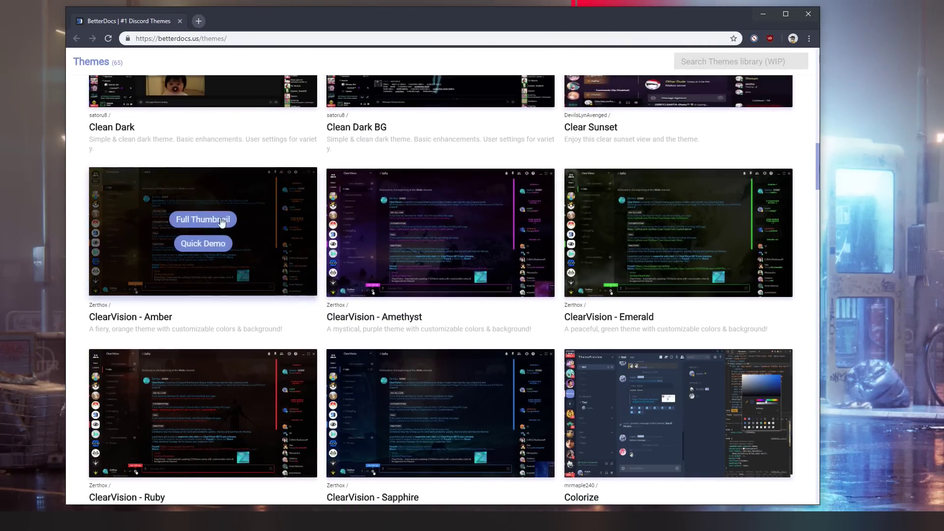
pyautogui.scroll(-3, 246, 226)
pyautogui.scroll(-8, 255, 324)
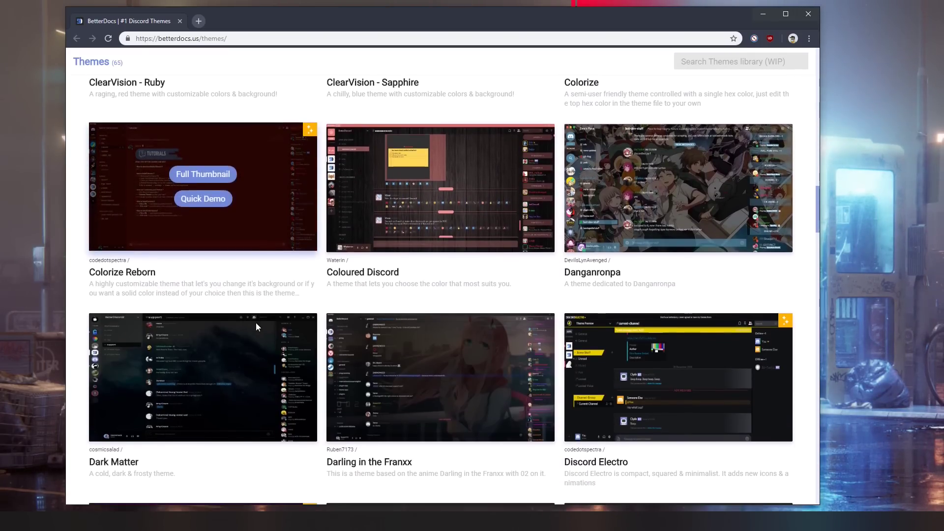
pyautogui.scroll(-5, 268, 332)
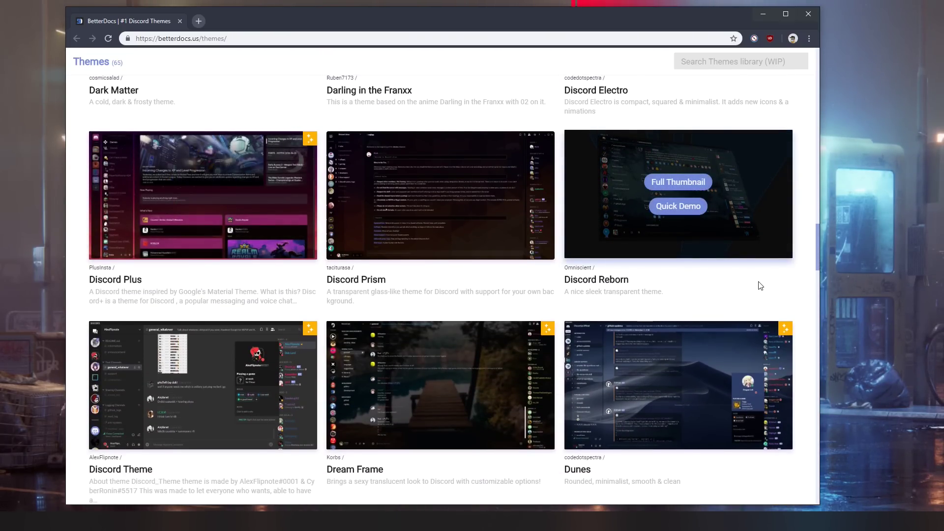
pyautogui.scroll(-5, 508, 301)
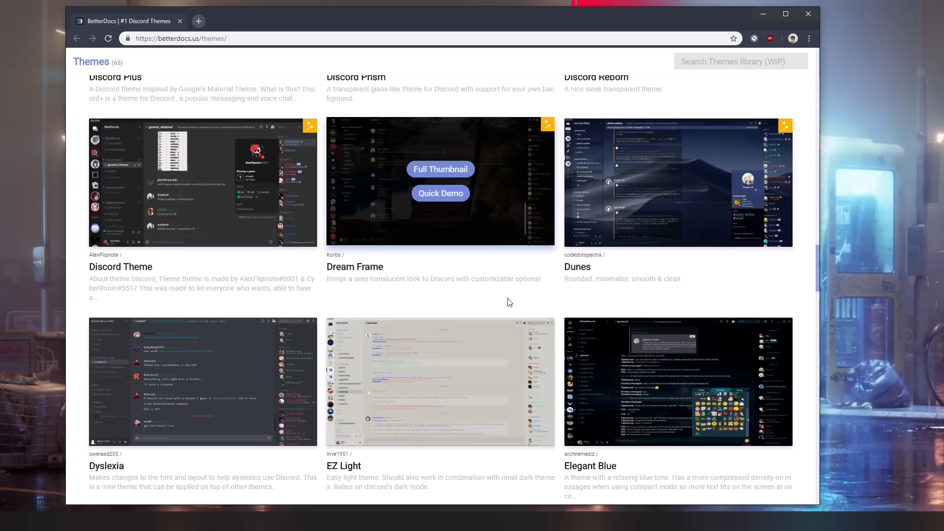
pyautogui.scroll(-5, 474, 291)
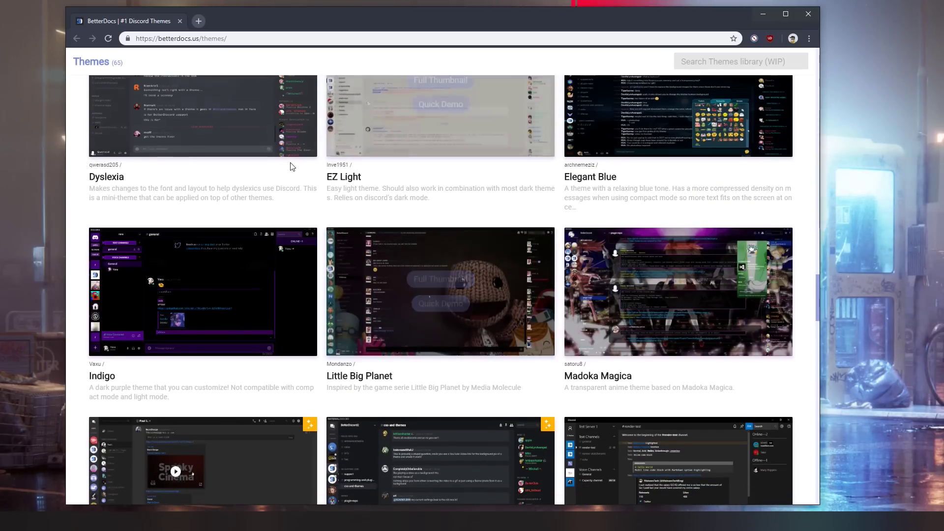
pyautogui.scroll(-5, 546, 287)
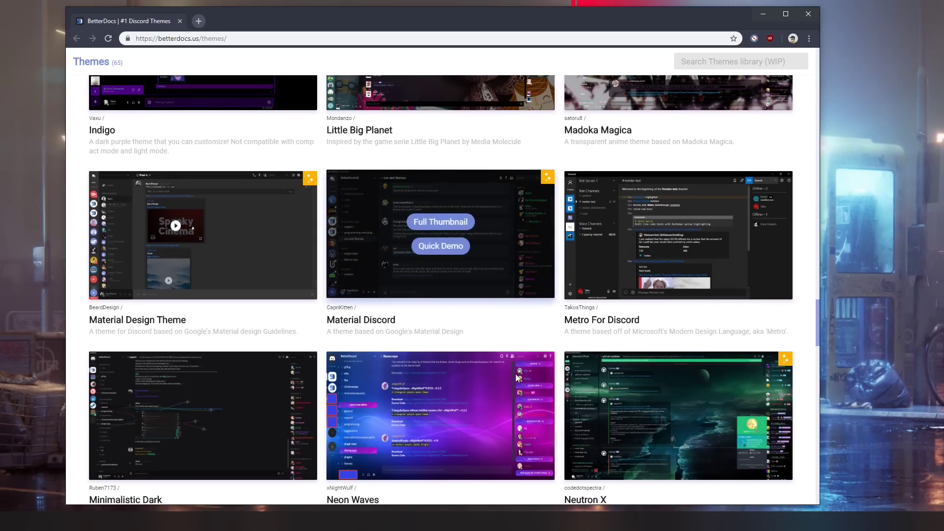
pyautogui.scroll(3, 541, 324)
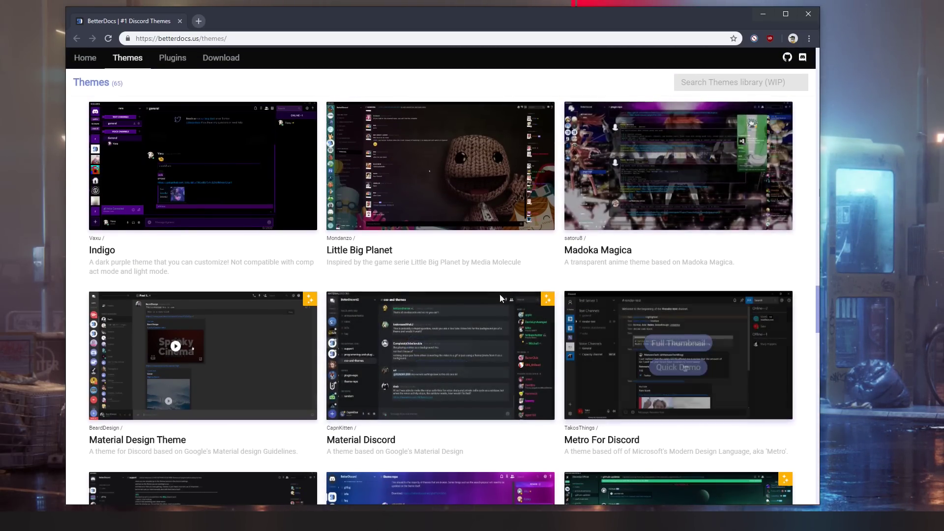
pyautogui.scroll(-3, 390, 324)
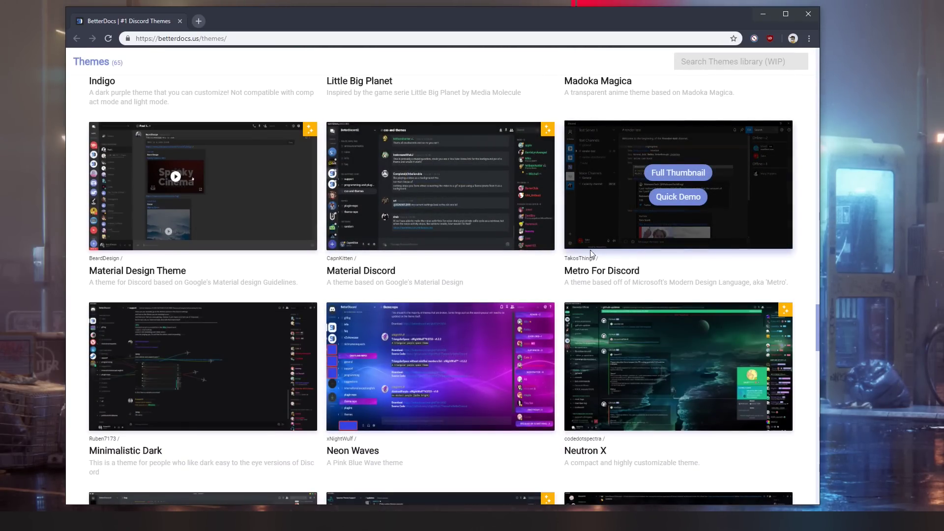
pyautogui.scroll(-3, 590, 251)
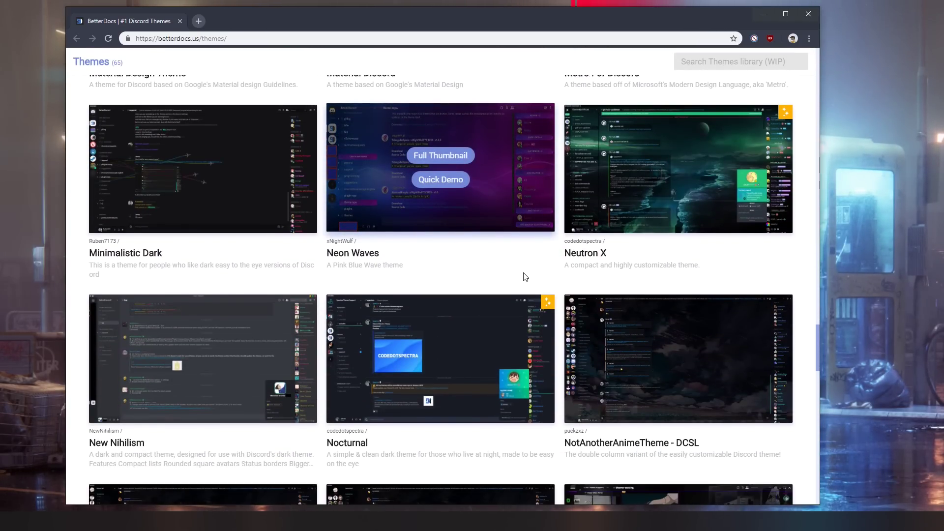
pyautogui.scroll(-3, 524, 279)
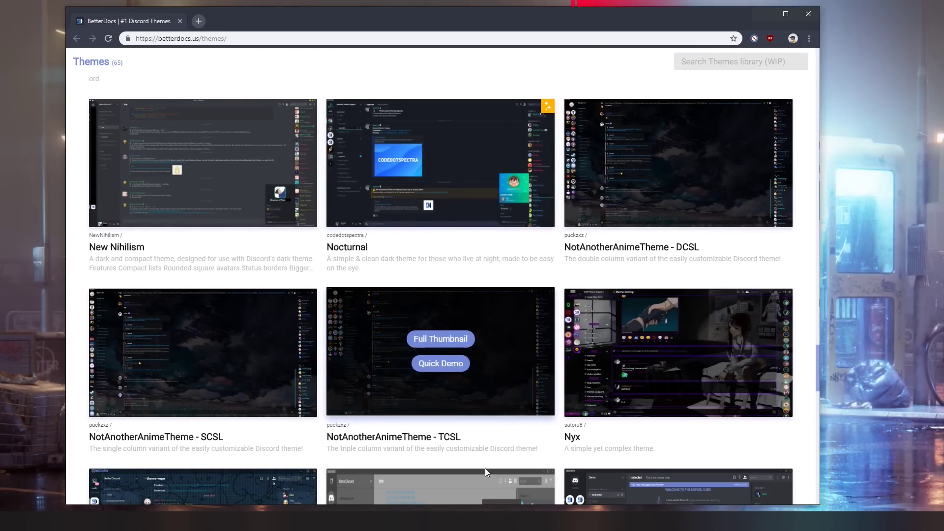
pyautogui.scroll(-12, 494, 428)
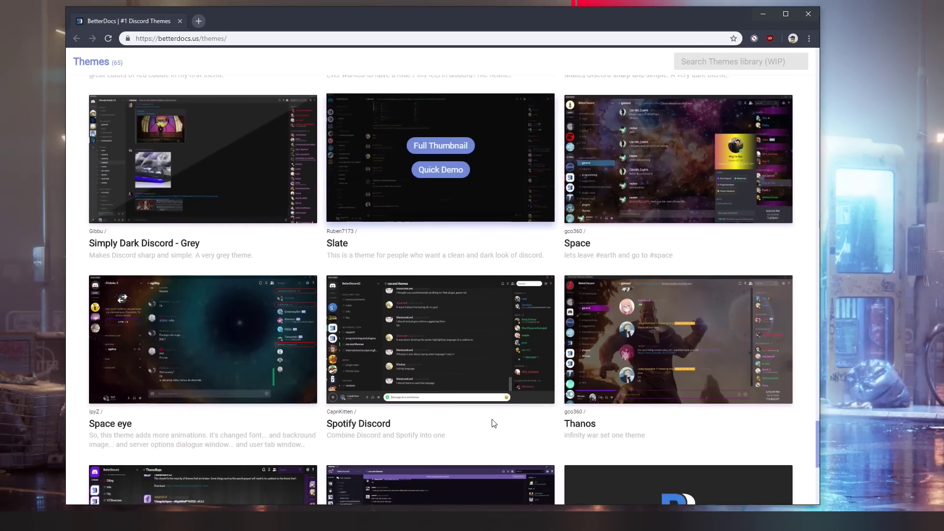
pyautogui.scroll(-3, 495, 419)
pyautogui.scroll(3, 496, 418)
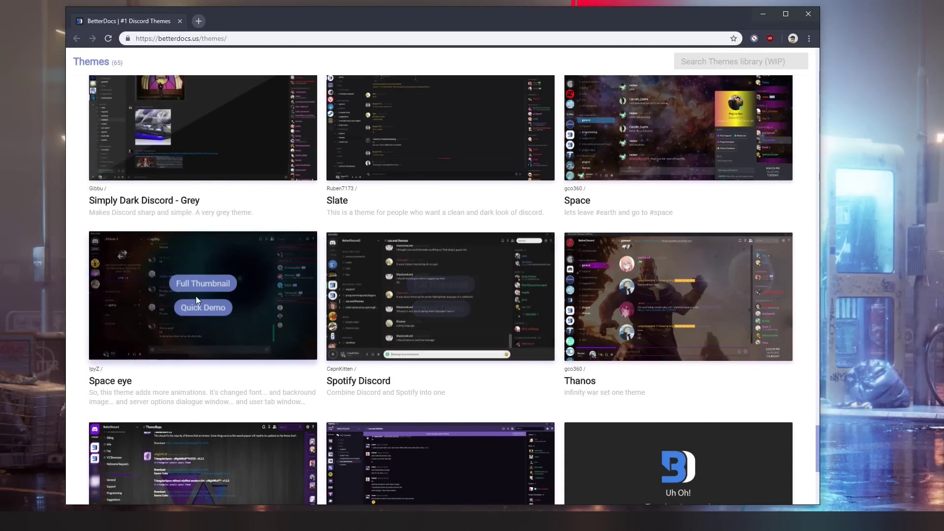
pyautogui.scroll(10, 442, 398)
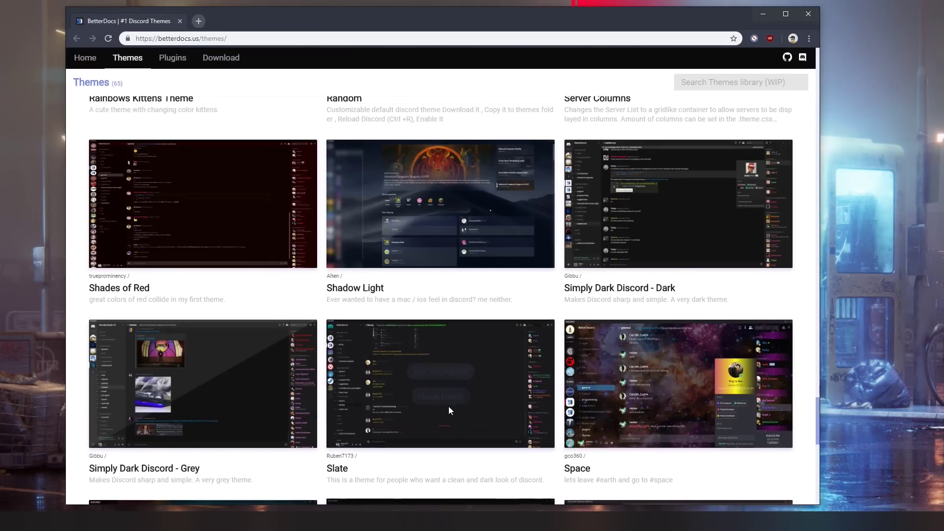
pyautogui.scroll(10, 448, 408)
pyautogui.scroll(-20, 447, 407)
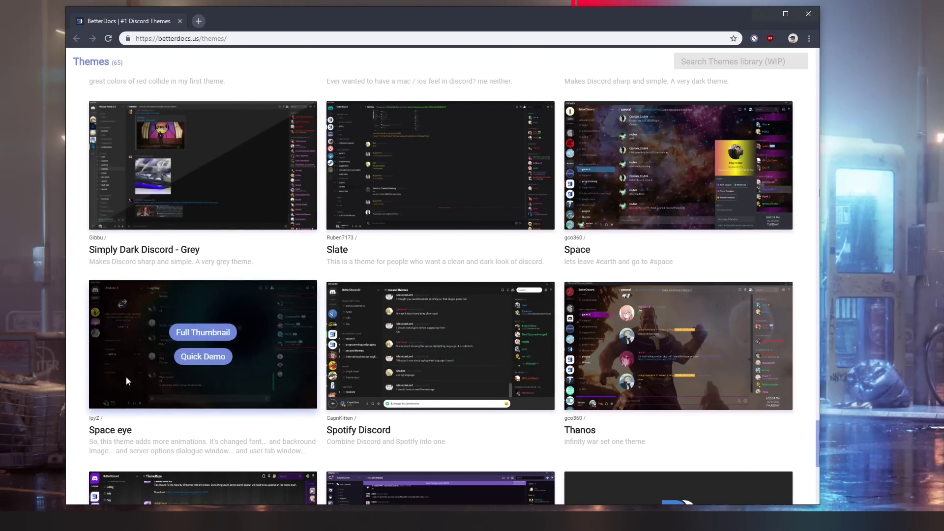
# Open the Space eye theme's page, view its demo, and close the preview
pyautogui.click(116, 432)
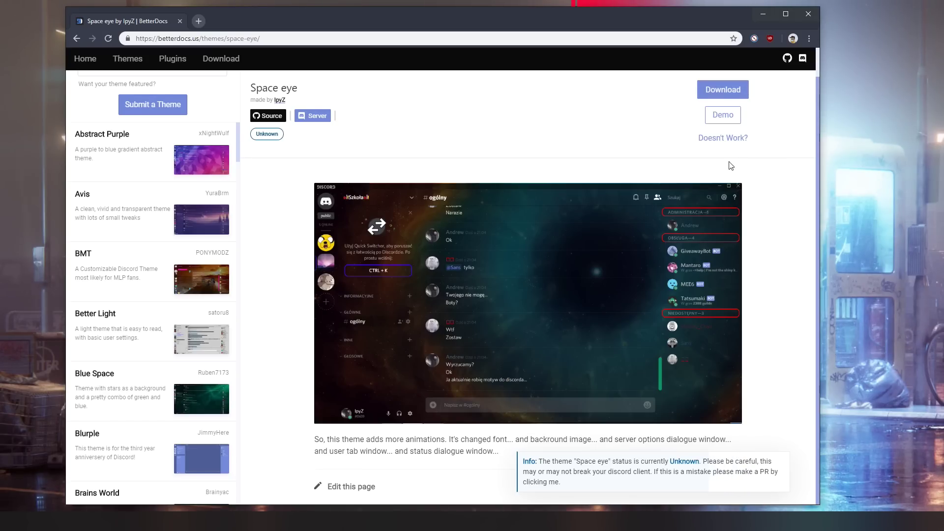
pyautogui.click(722, 116)
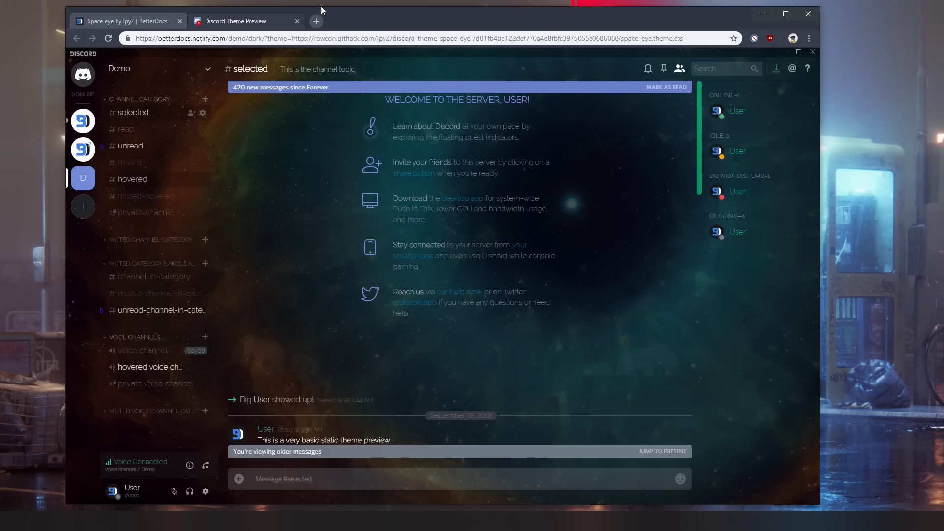
pyautogui.click(297, 21)
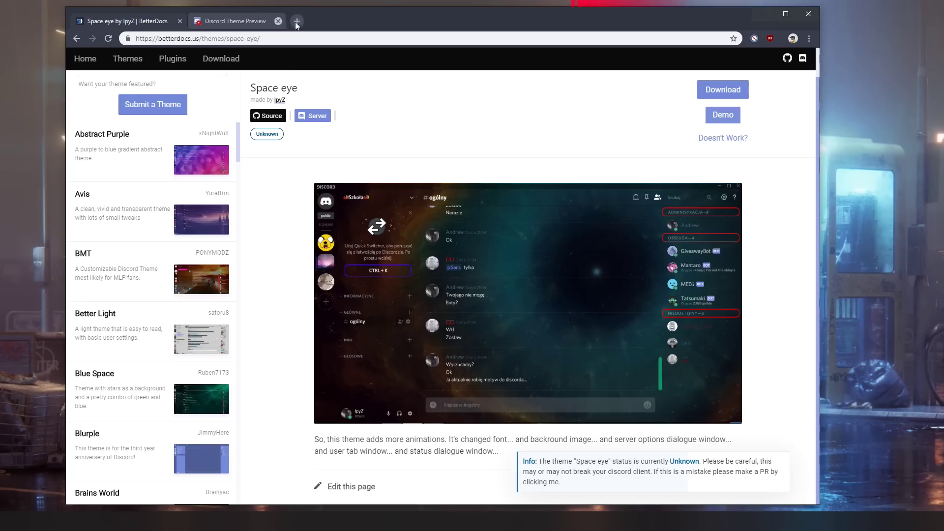
# Download the Space eye theme to the desktop as space-eye.theme.css.zip, minimise the browser, and open the archive
pyautogui.click(722, 90)
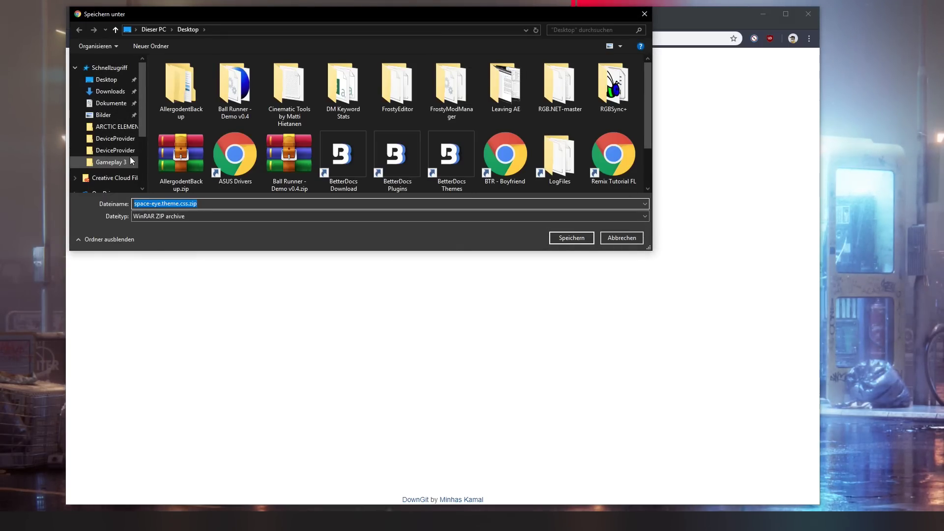
pyautogui.click(572, 239)
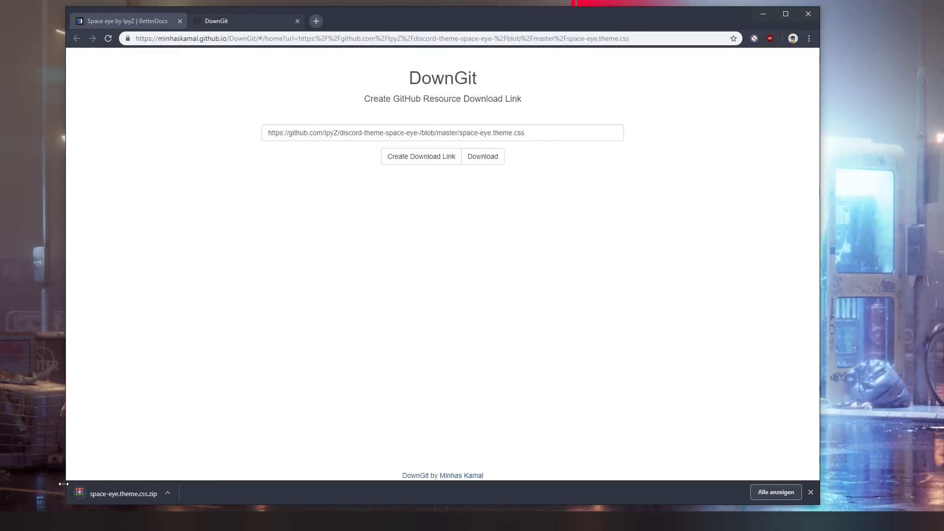
pyautogui.moveTo(123, 493); pyautogui.dragTo(412, 315)
pyautogui.click(762, 15)
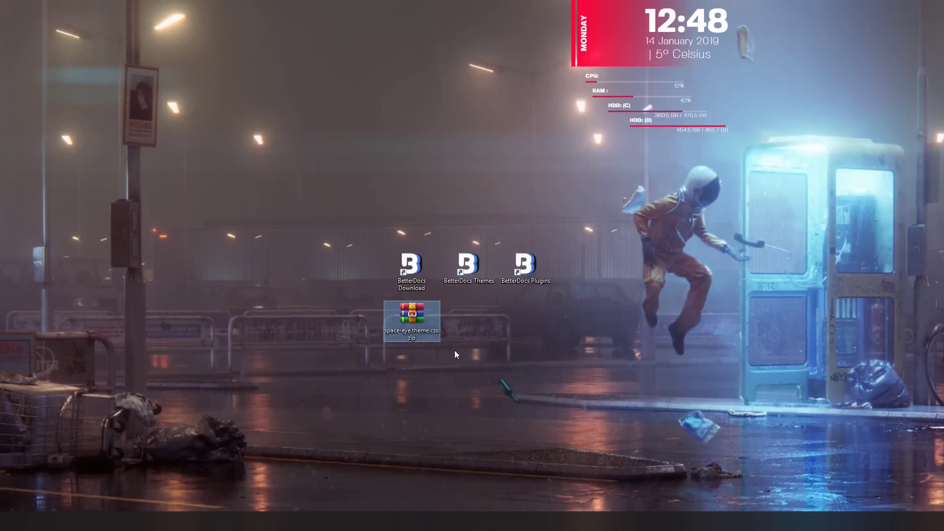
pyautogui.doubleClick(412, 315)
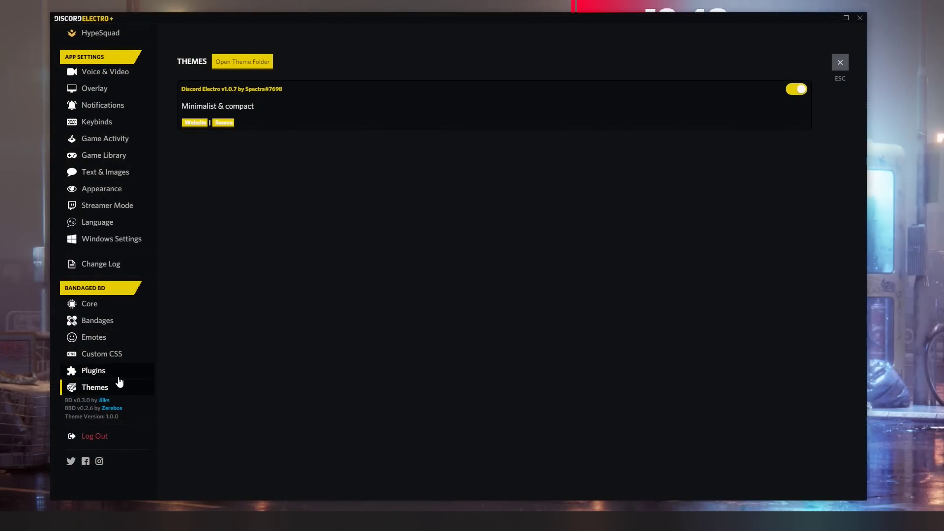
# Open the theme folder from the BandagedBD theme settings in Discord, minimise Discord, and place the folder window beside the archive
pyautogui.click(113, 370)
pyautogui.click(136, 389)
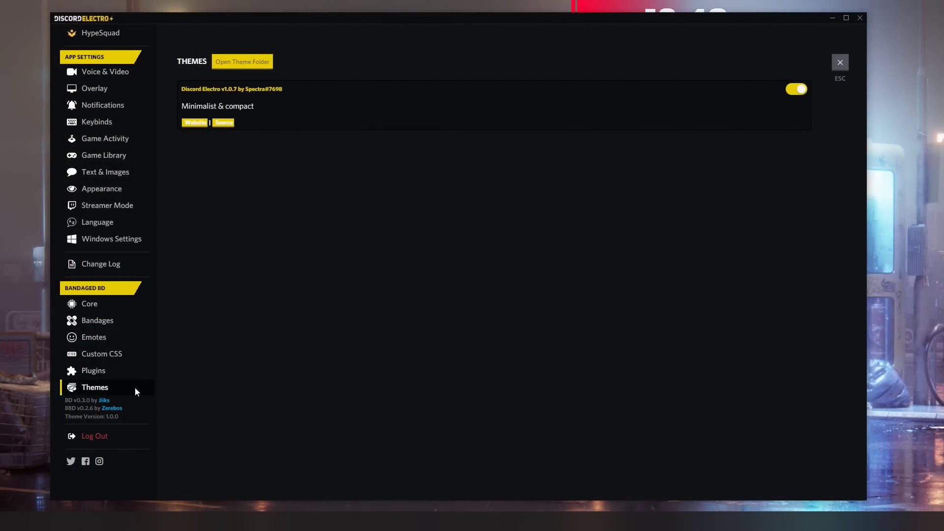
pyautogui.click(267, 66)
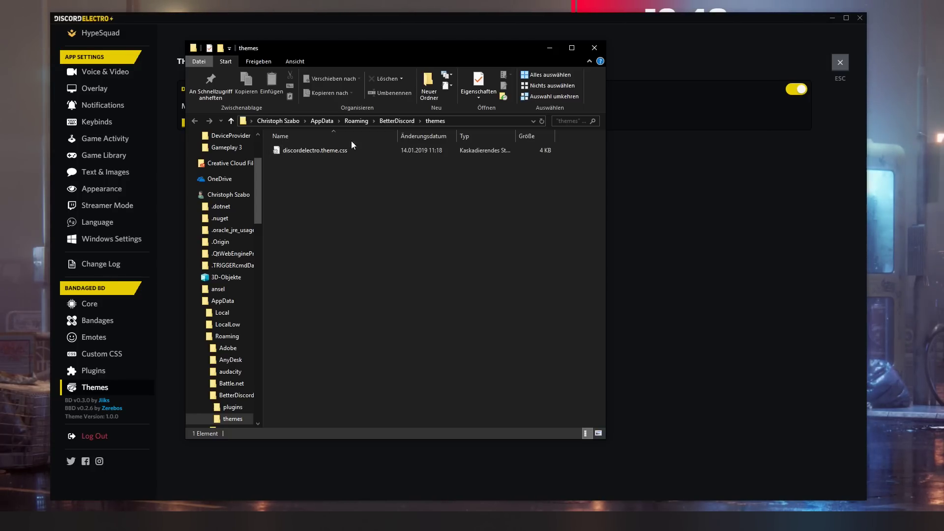
pyautogui.click(831, 18)
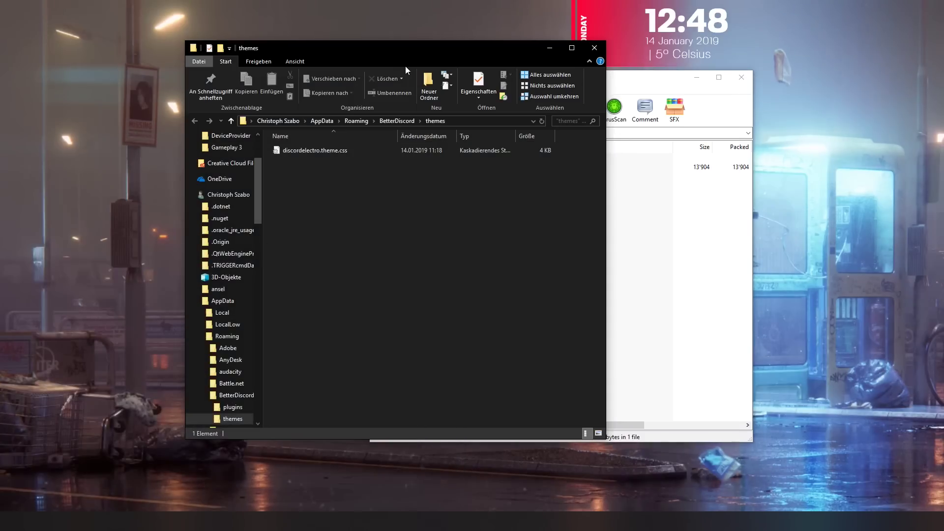
pyautogui.moveTo(406, 49); pyautogui.dragTo(167, 34)
# Copy space-eye.theme.css from the archive into the BetterDiscord themes folder
pyautogui.click(433, 211)
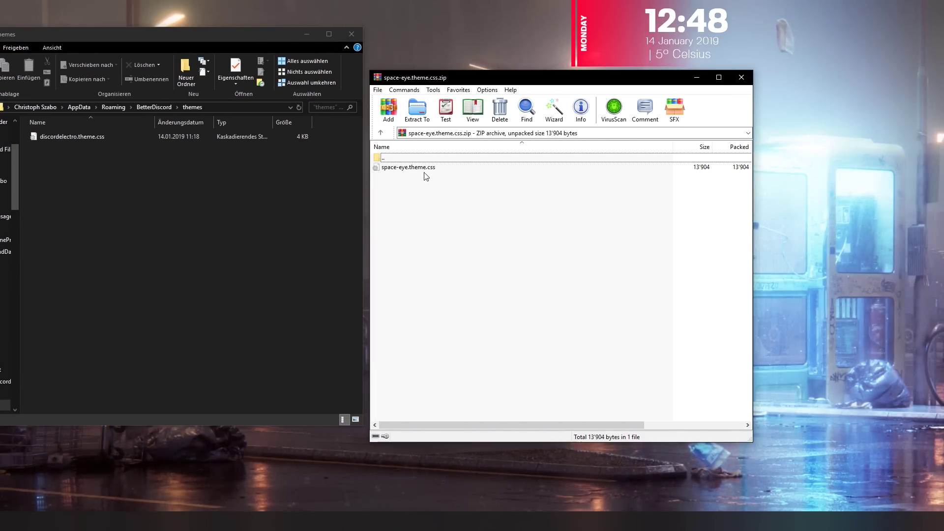
pyautogui.click(412, 170)
pyautogui.moveTo(412, 170); pyautogui.dragTo(165, 174)
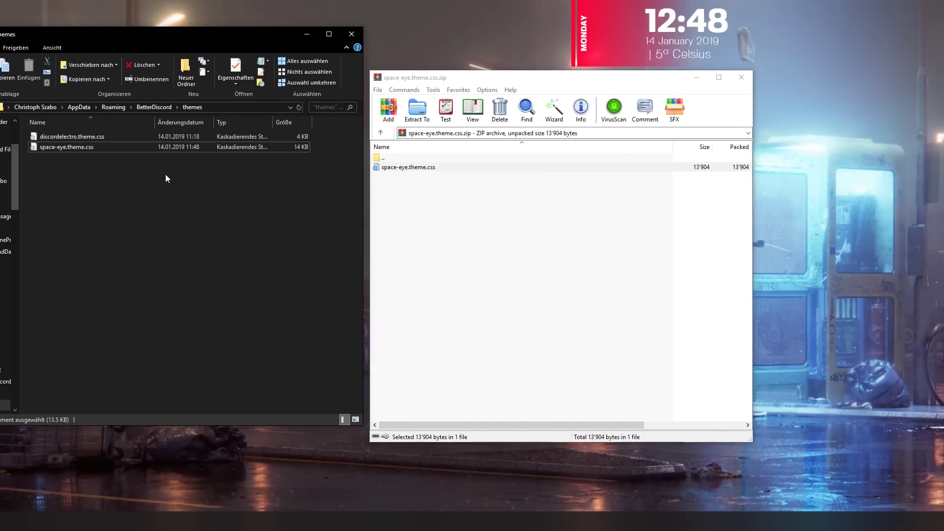
pyautogui.click(166, 175)
# Switch to Discord, disable the Discord Electro theme, enable space-eye, and leave the settings to look over the themed channel list
pyautogui.click(278, 516)
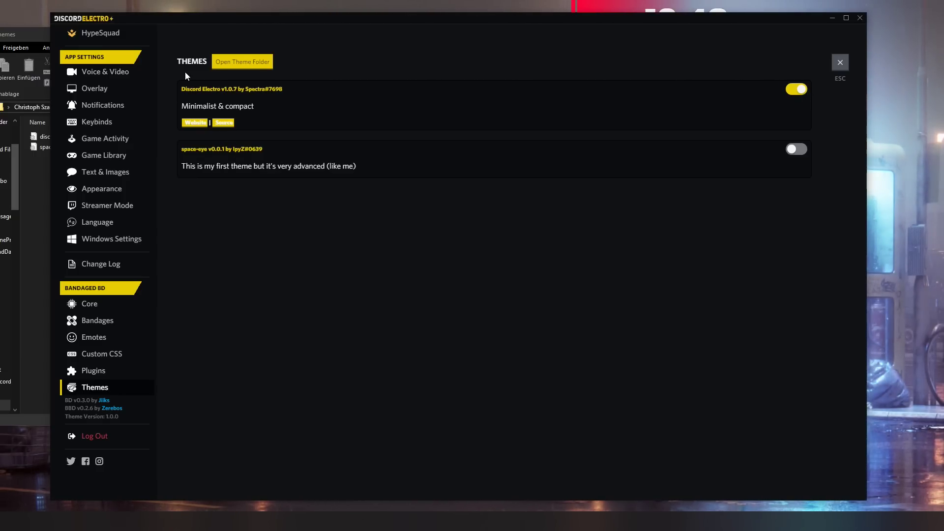
pyautogui.click(791, 90)
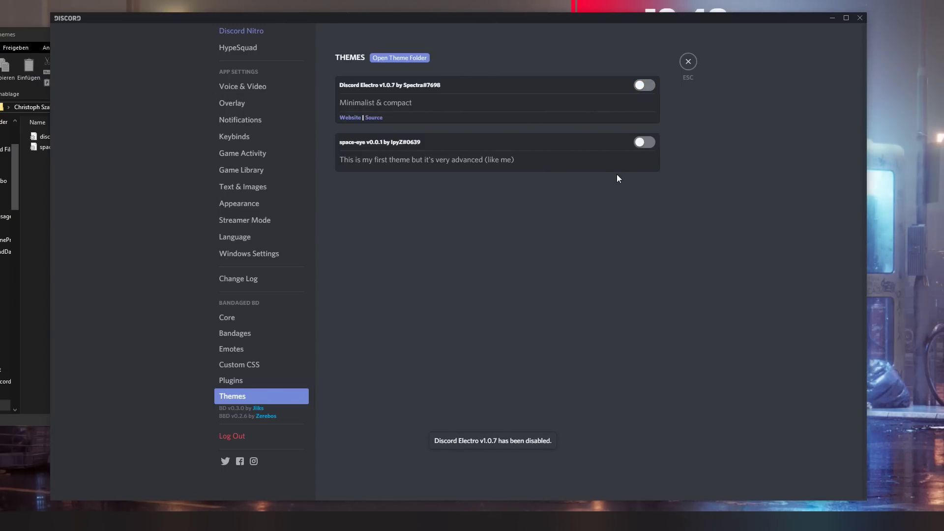
pyautogui.click(643, 142)
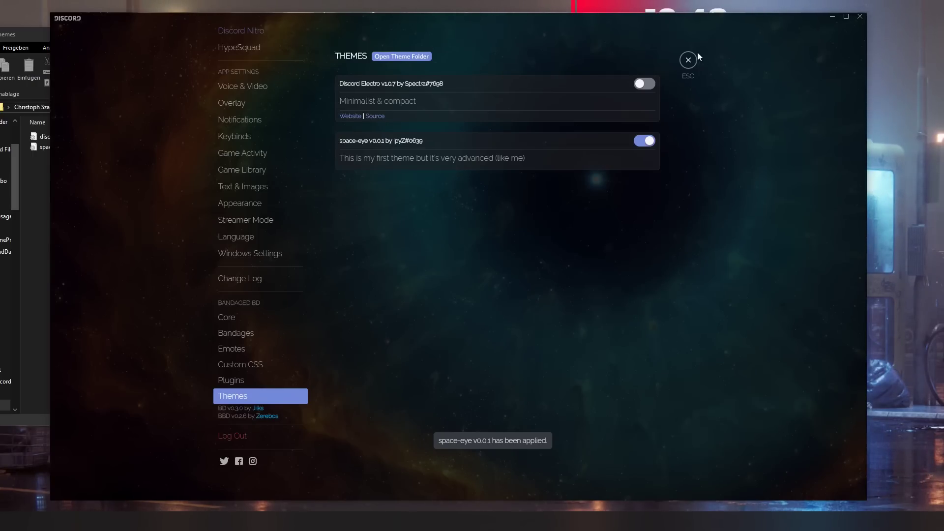
pyautogui.click(689, 59)
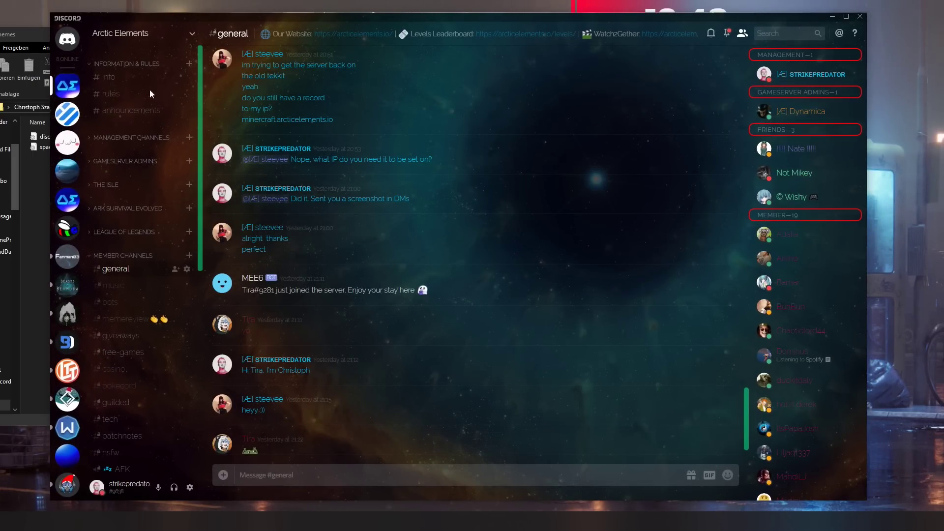
pyautogui.scroll(-4, 153, 269)
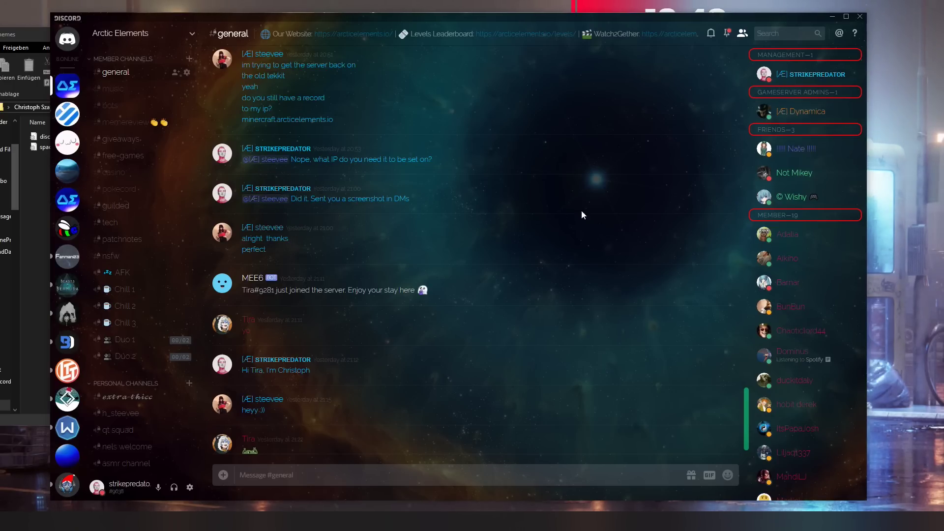
# Check the themes folder, look at the BandagedBD plugin settings in Discord, and minimise Discord
pyautogui.click(44, 229)
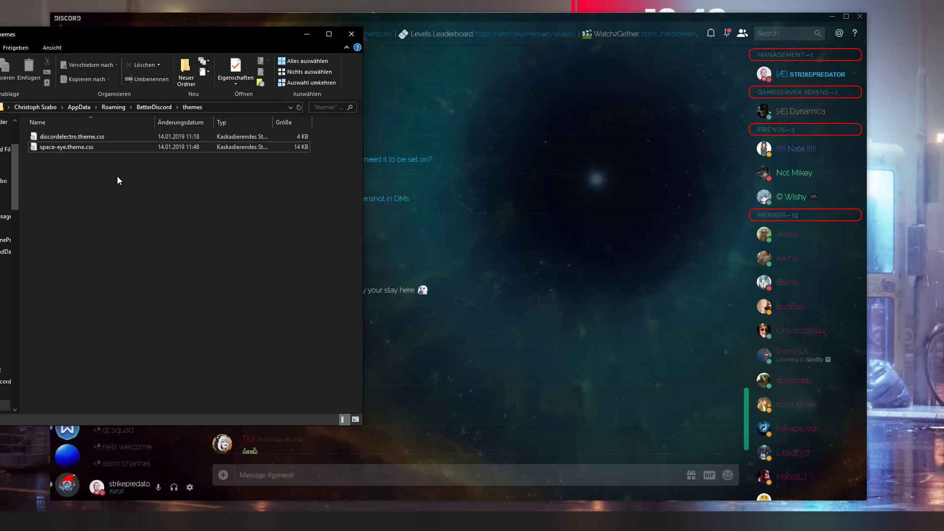
pyautogui.click(408, 57)
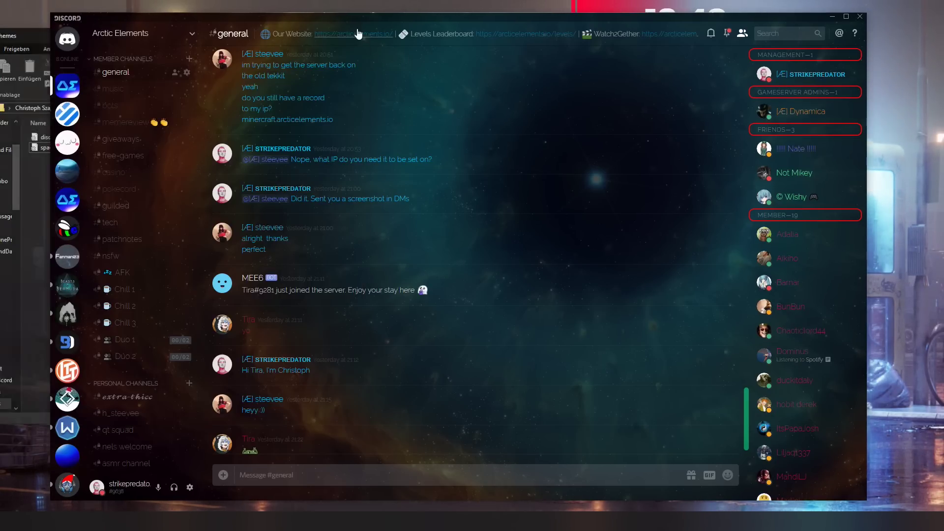
pyautogui.click(190, 487)
pyautogui.click(234, 380)
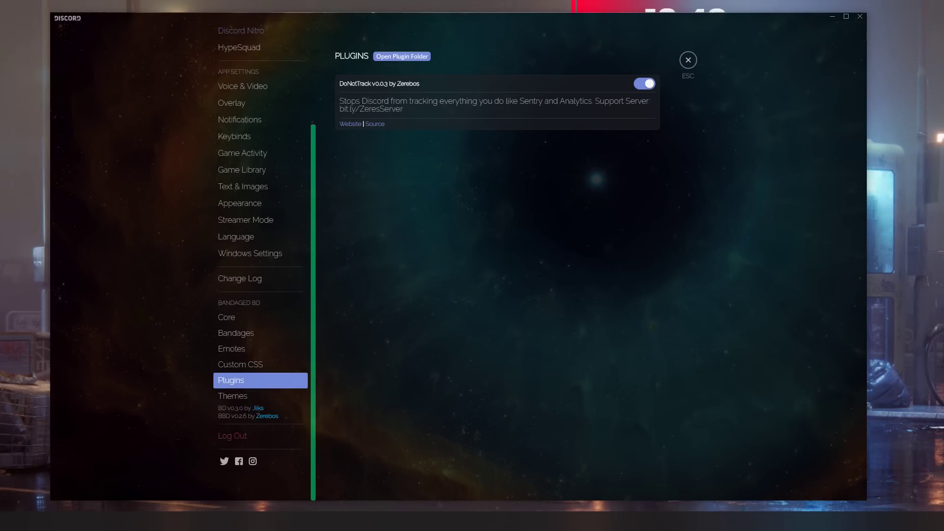
pyautogui.click(830, 21)
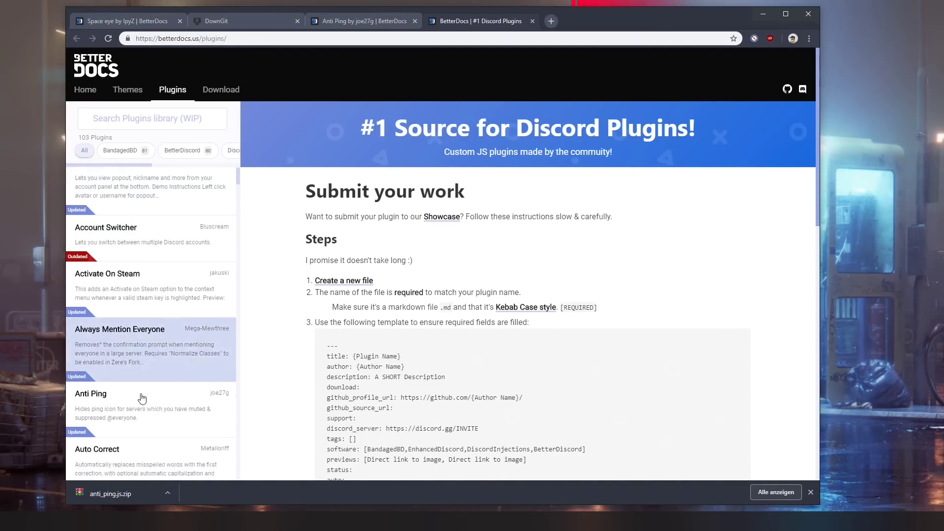
# Browse the BetterDocs plugins library in the browser and open the Do Not Track plugin's page
pyautogui.scroll(-3, 142, 397)
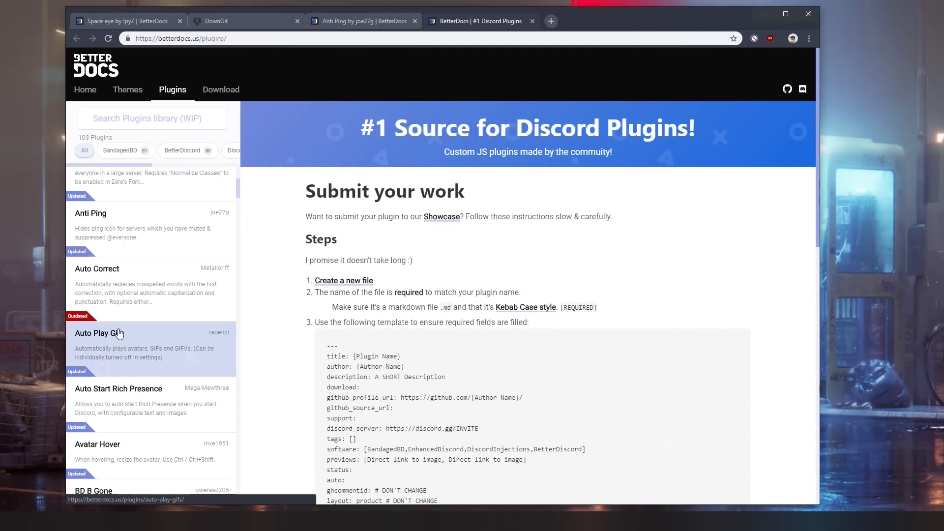
pyautogui.scroll(-9, 125, 325)
pyautogui.scroll(12, 126, 275)
pyautogui.scroll(-7, 148, 273)
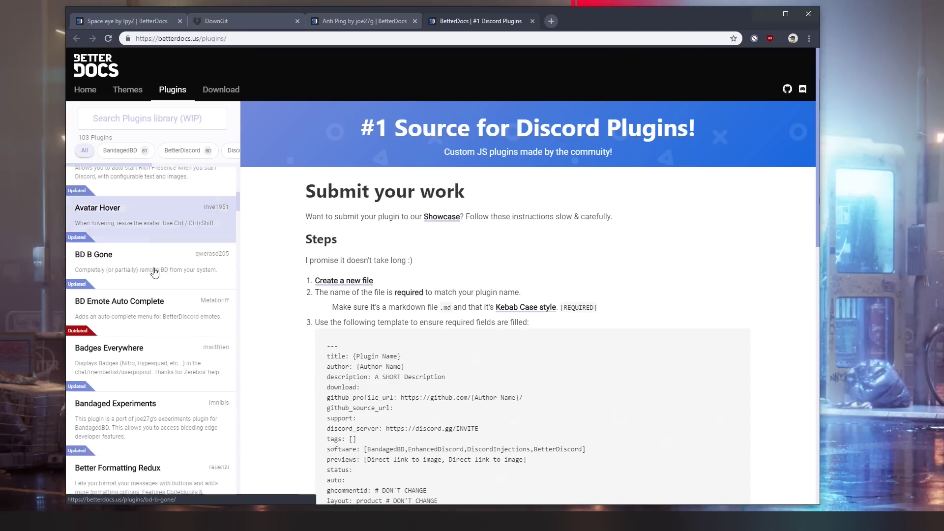
pyautogui.scroll(-10, 155, 270)
pyautogui.scroll(-3, 151, 267)
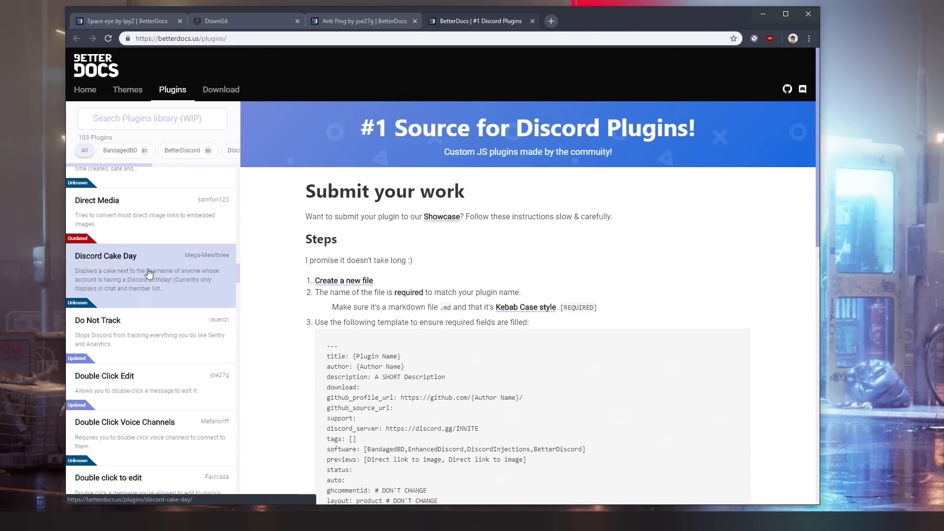
pyautogui.click(185, 344)
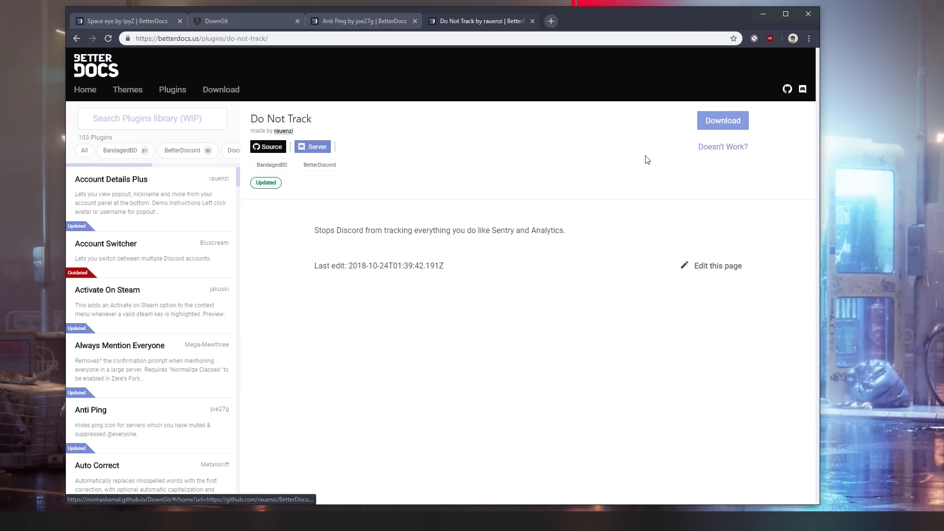
# Download the plugin as DoNotTrack.zip, open the archive with the browser minimised, and select DoNotTrack.plugin.js inside its DoNotTrack folder
pyautogui.click(715, 122)
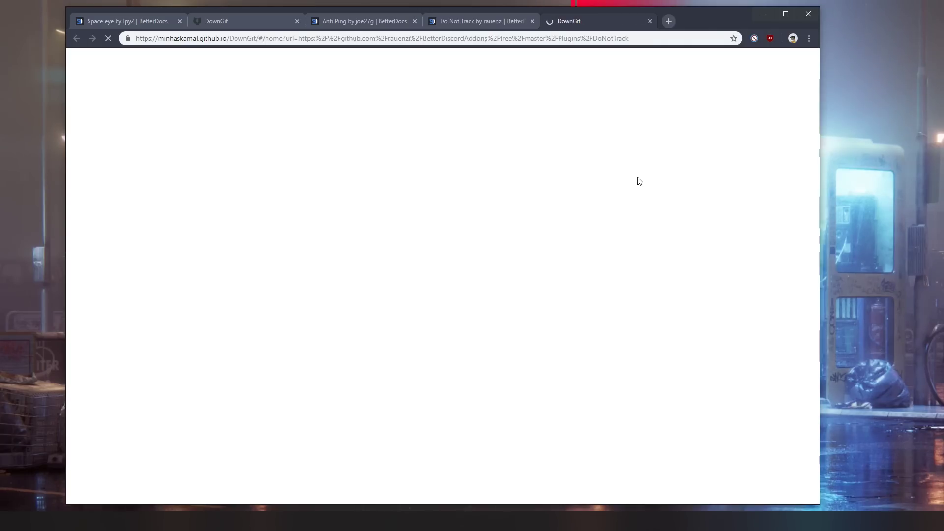
pyautogui.click(564, 236)
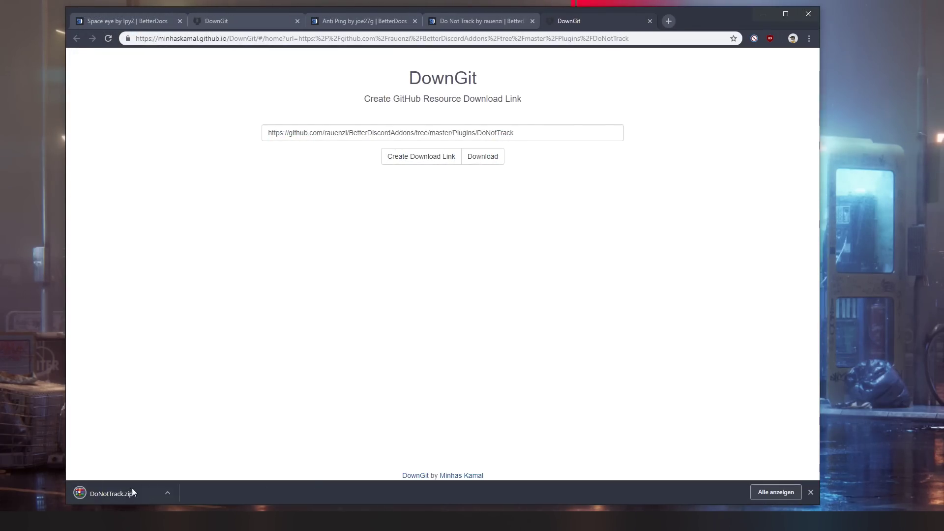
pyautogui.click(126, 497)
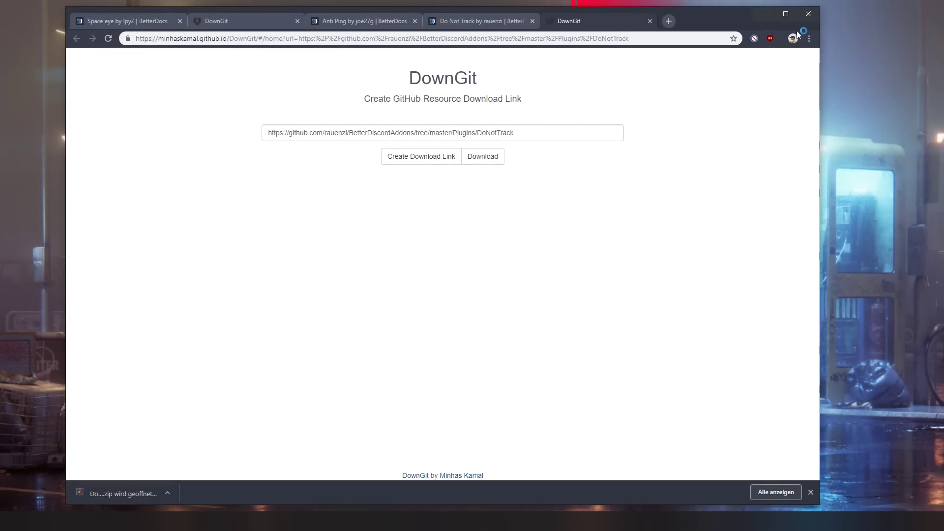
pyautogui.click(763, 15)
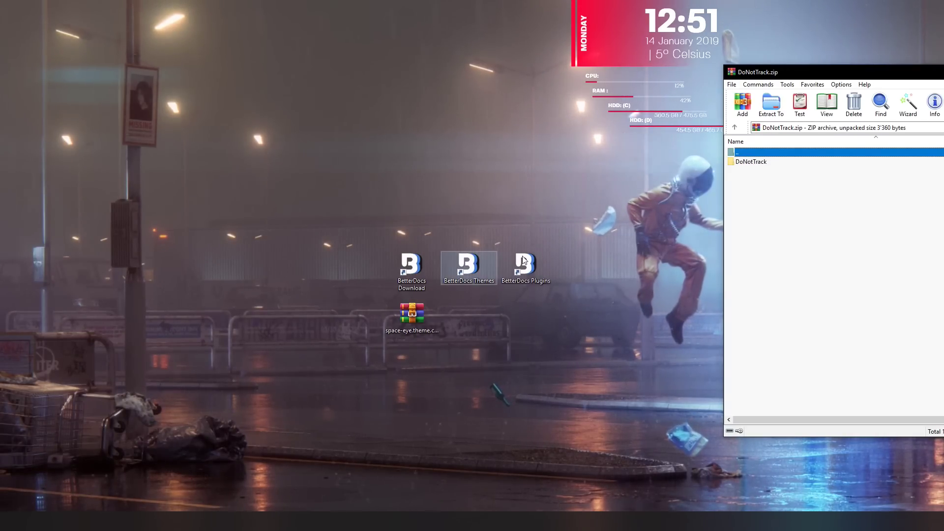
pyautogui.doubleClick(749, 163)
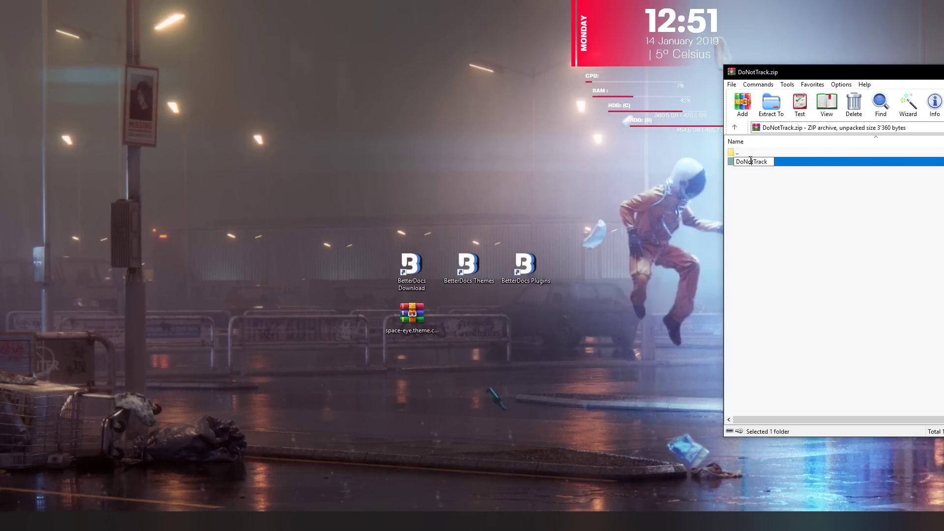
pyautogui.click(783, 171)
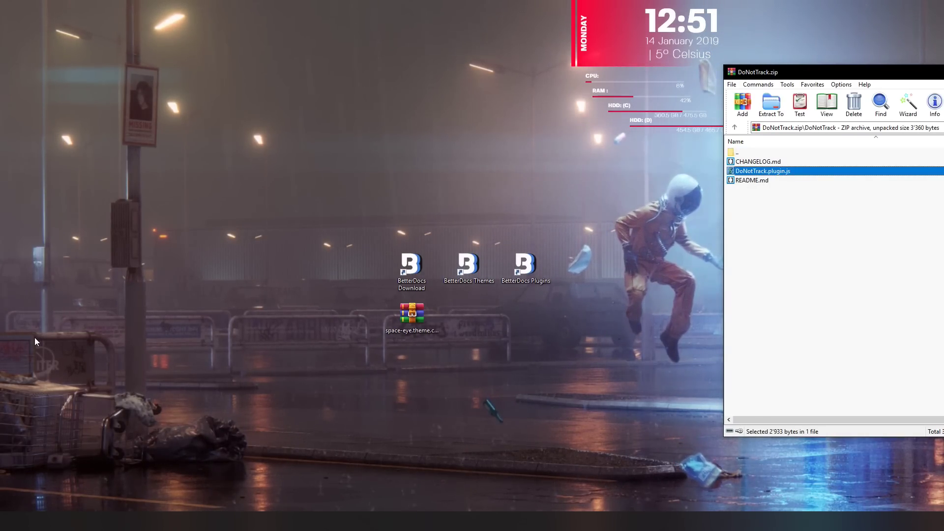
# Switch to Discord, open the plugin folder from the BandagedBD plugin settings, and position the folder window beside the archive
pyautogui.hotkey('alt', 'Tab')
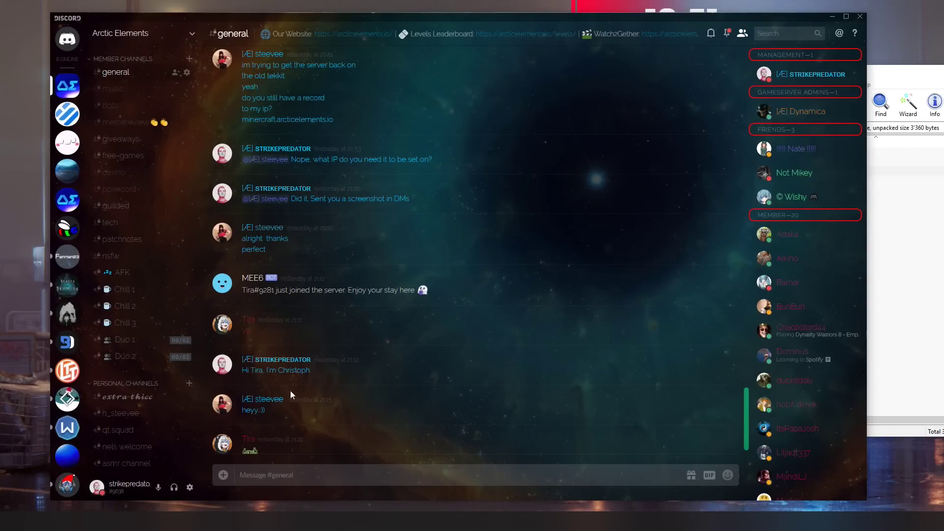
pyautogui.click(190, 488)
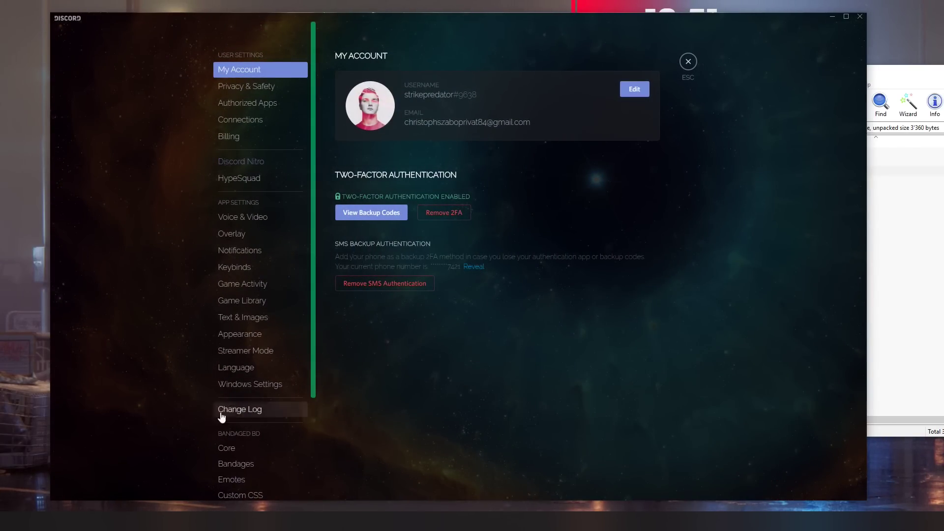
pyautogui.scroll(-3, 246, 393)
pyautogui.click(249, 380)
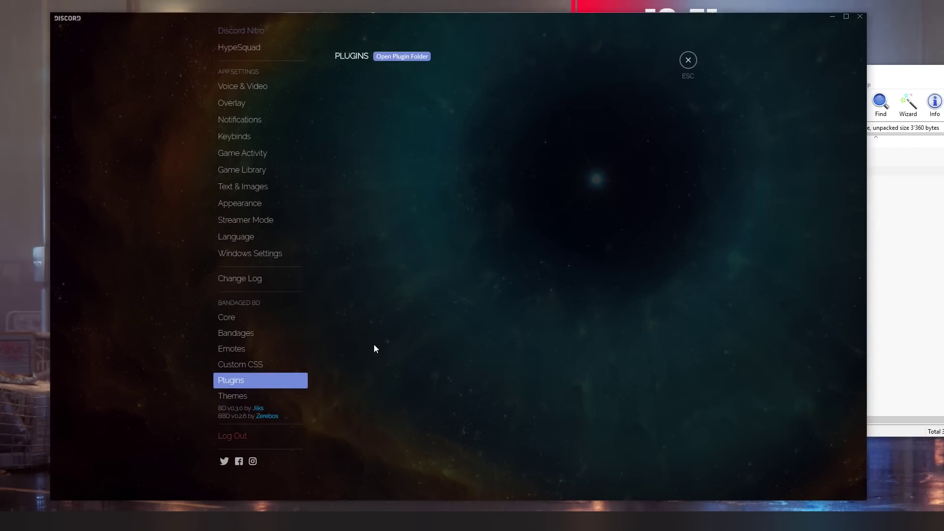
pyautogui.click(400, 57)
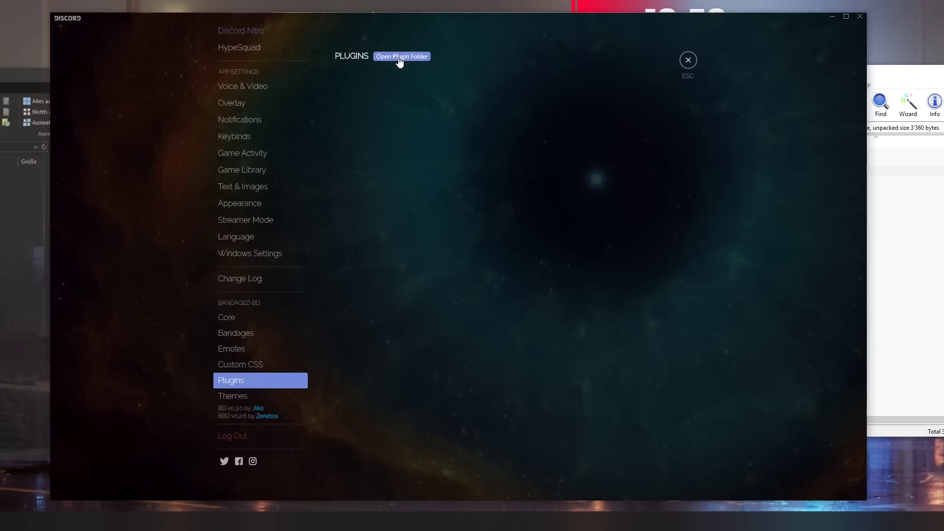
pyautogui.moveTo(10, 86); pyautogui.dragTo(609, 82)
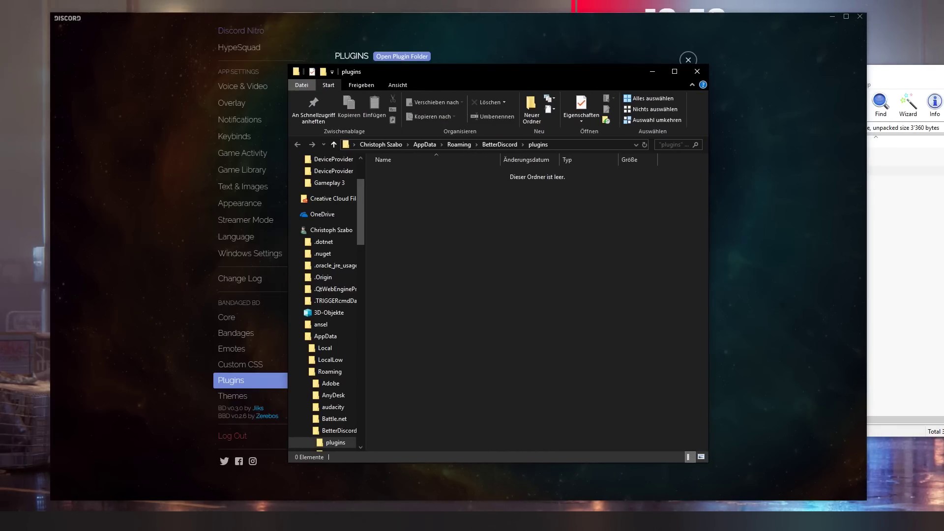
# Copy DoNotTrack.plugin.js from the archive into the BetterDiscord plugins folder
pyautogui.hotkey('alt', 'Tab')
pyautogui.click(768, 170)
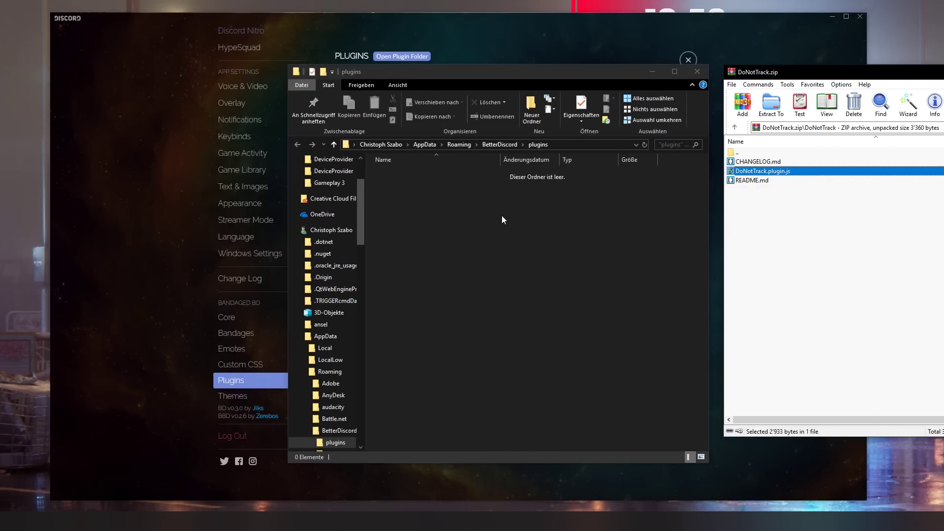
pyautogui.moveTo(500, 220); pyautogui.dragTo(500, 221)
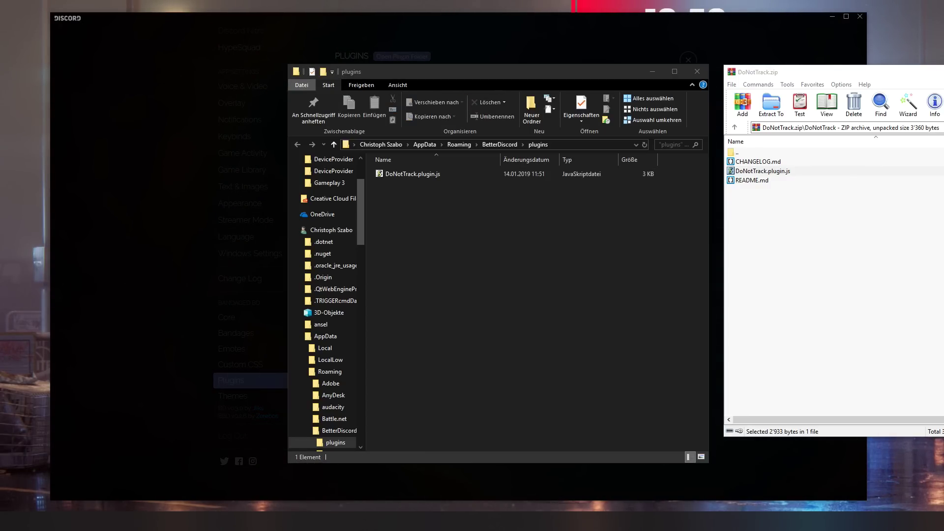
# Close the archive and plugins folder windows, download the missing library to the Desktop as 0PluginLibrary.plugin.js, and minimise the browser
pyautogui.doubleClick(726, 72)
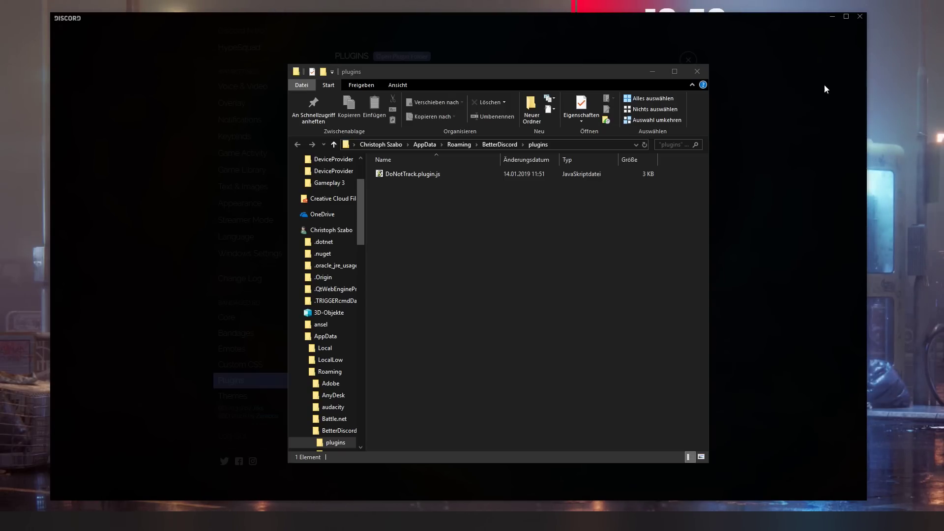
pyautogui.click(697, 72)
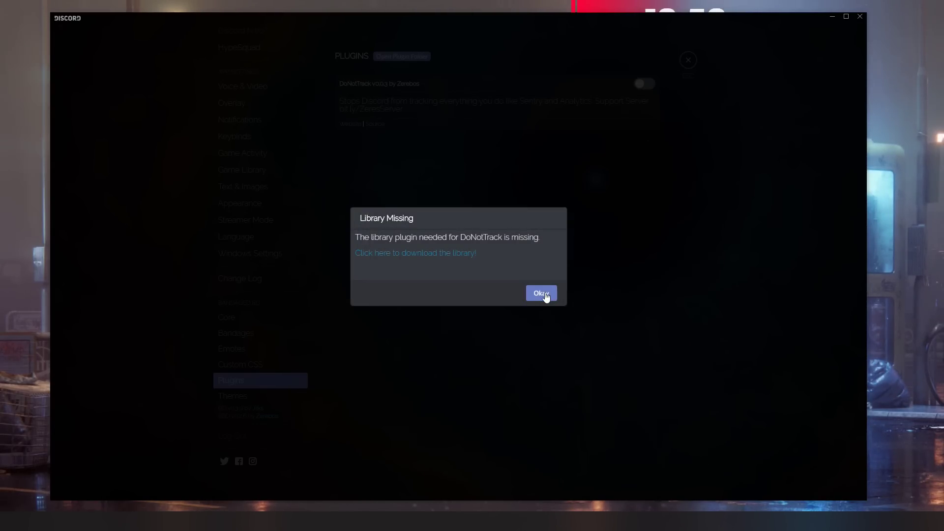
pyautogui.moveTo(362, 239); pyautogui.dragTo(543, 239)
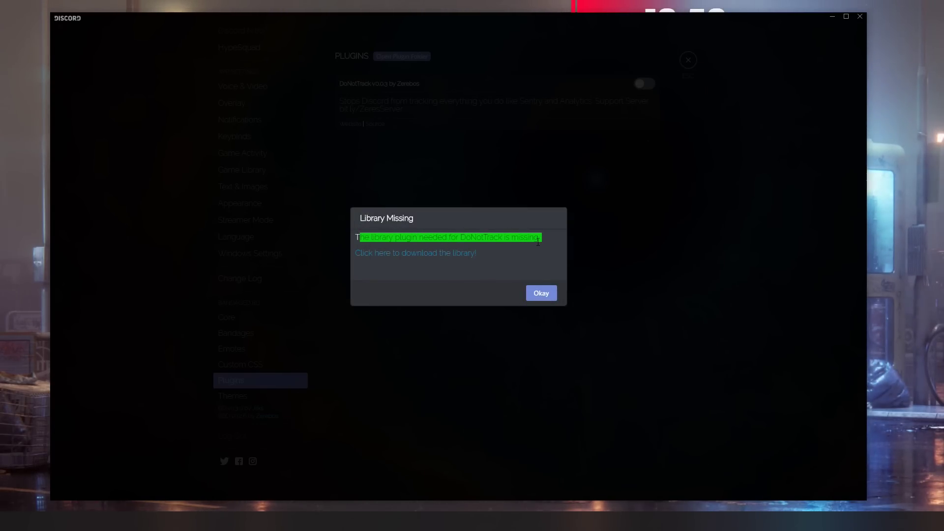
pyautogui.click(516, 270)
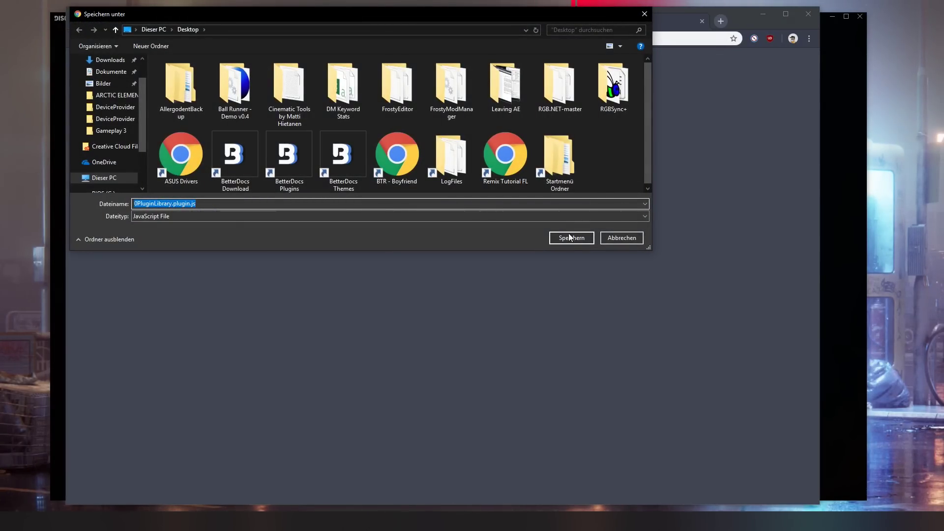
pyautogui.click(575, 238)
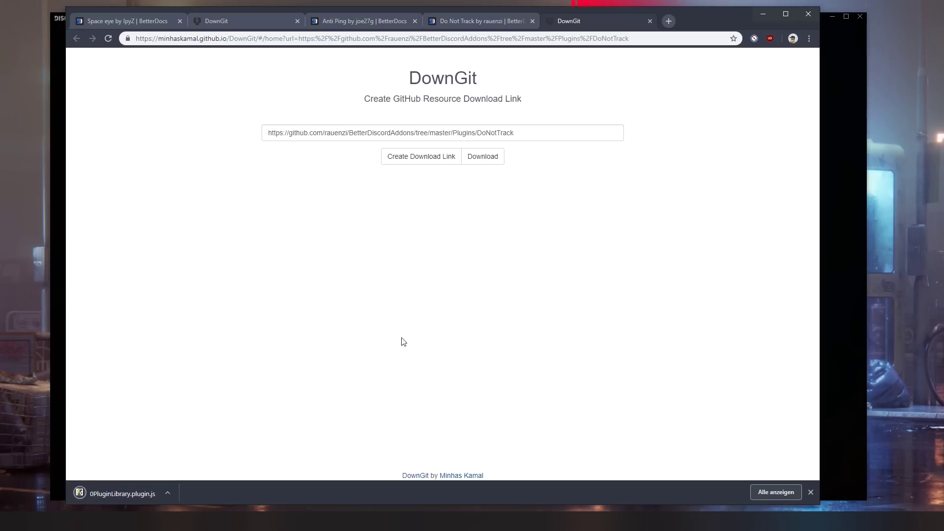
pyautogui.click(763, 14)
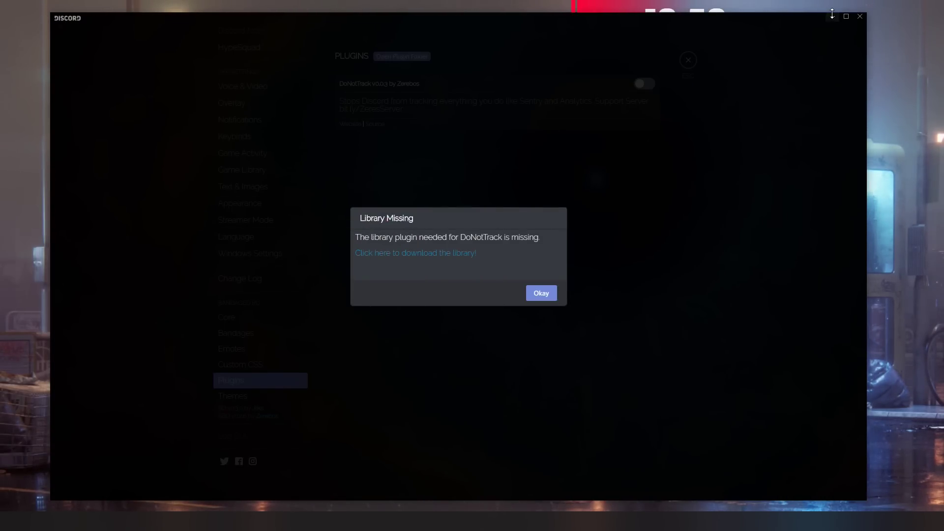
# Dismiss the missing library notice, reopen the plugin folder, move 0PluginLibrary.plugin.js from the Desktop into it, and close the folder
pyautogui.click(542, 294)
pyautogui.click(402, 56)
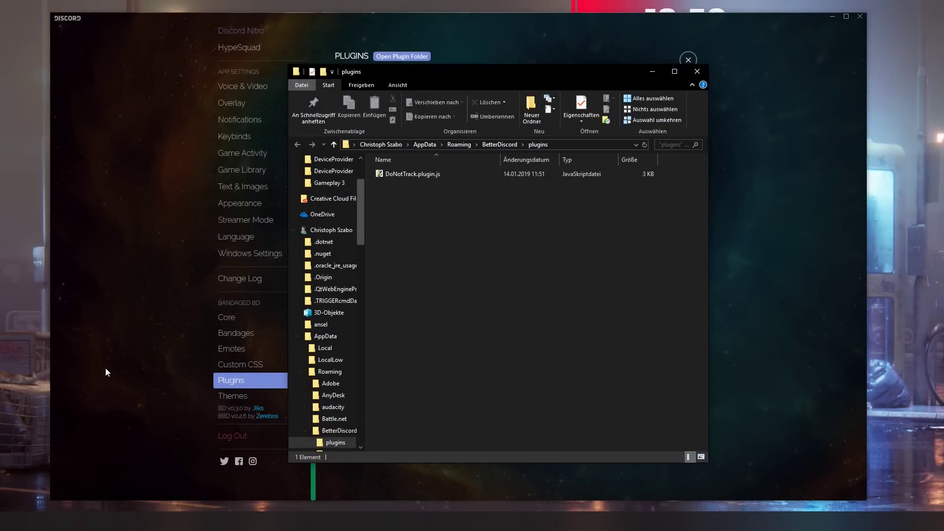
pyautogui.moveTo(511, 74); pyautogui.dragTo(432, 57)
pyautogui.moveTo(943, 265); pyautogui.dragTo(519, 266)
pyautogui.click(701, 57)
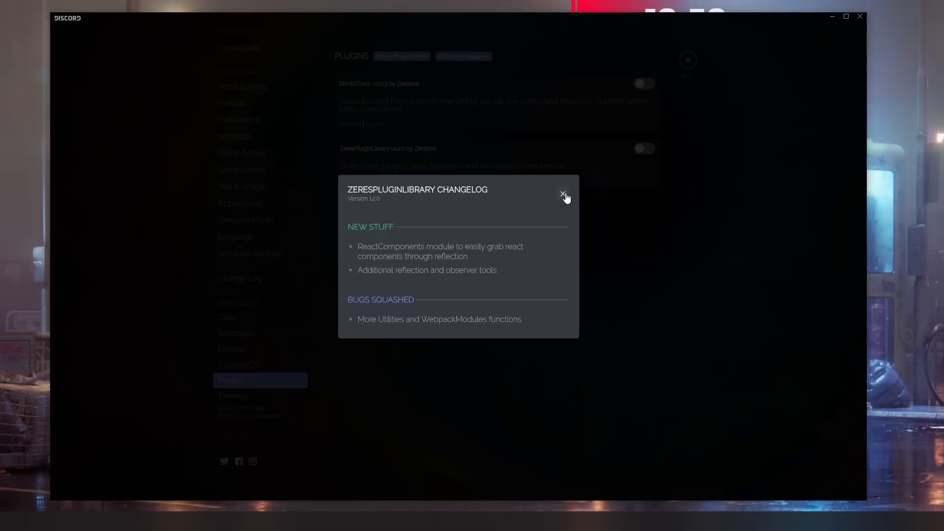
# Close the library changelog, enable the ZeresPluginLibrary and DoNotTrack plugins, and exit the settings
pyautogui.click(563, 194)
pyautogui.click(641, 149)
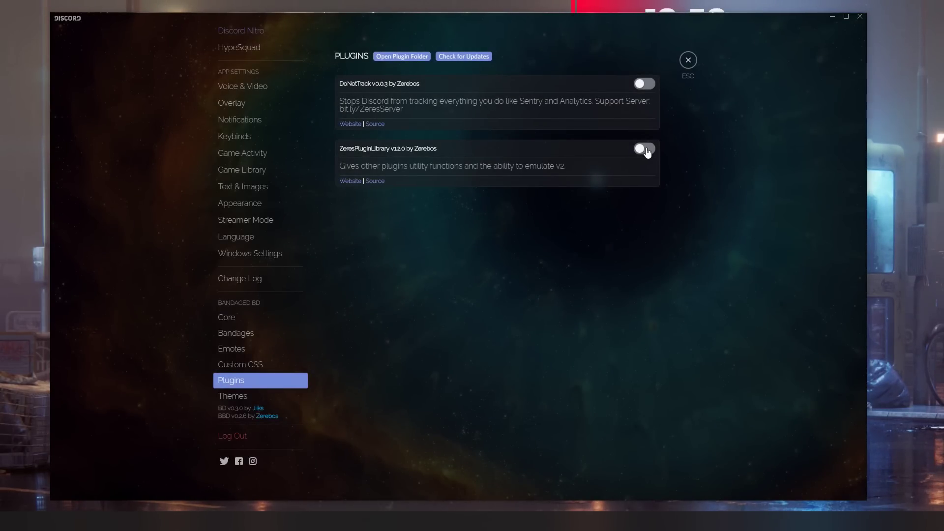
pyautogui.click(637, 86)
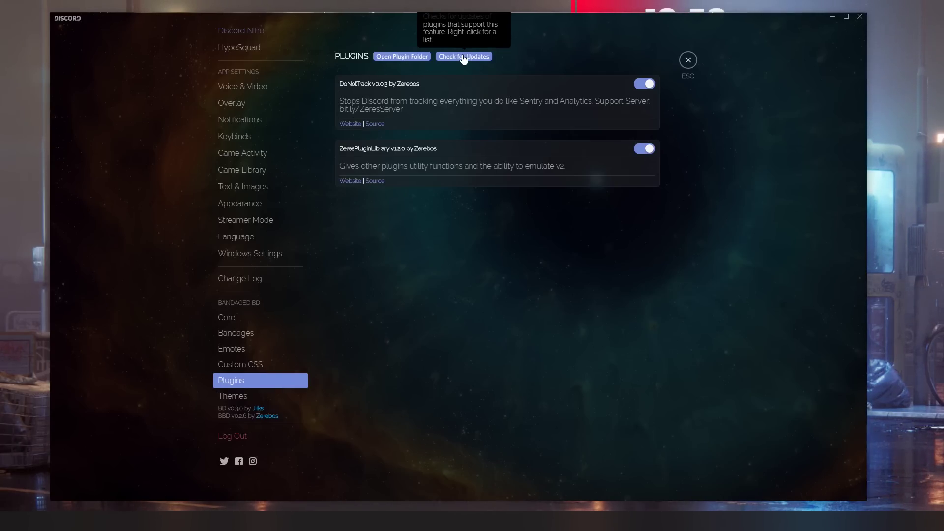
pyautogui.click(688, 61)
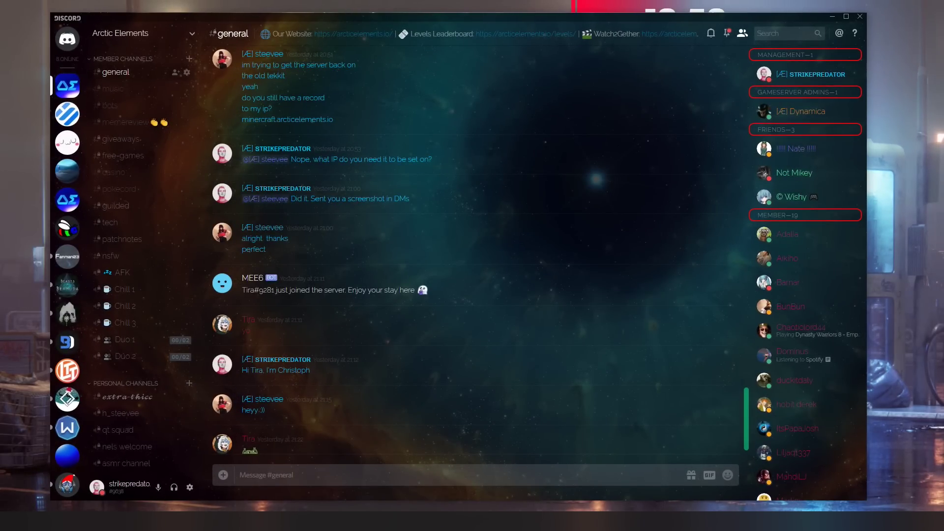